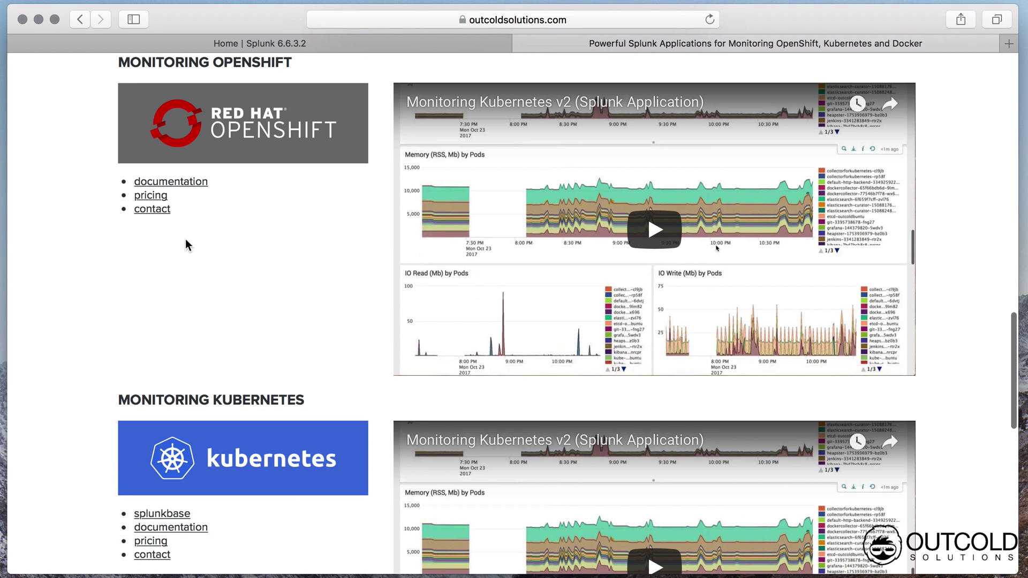
# Step: Open the Monitoring OpenShift documentation and scroll down to its Splunk Configuration section
pyautogui.click(185, 185)
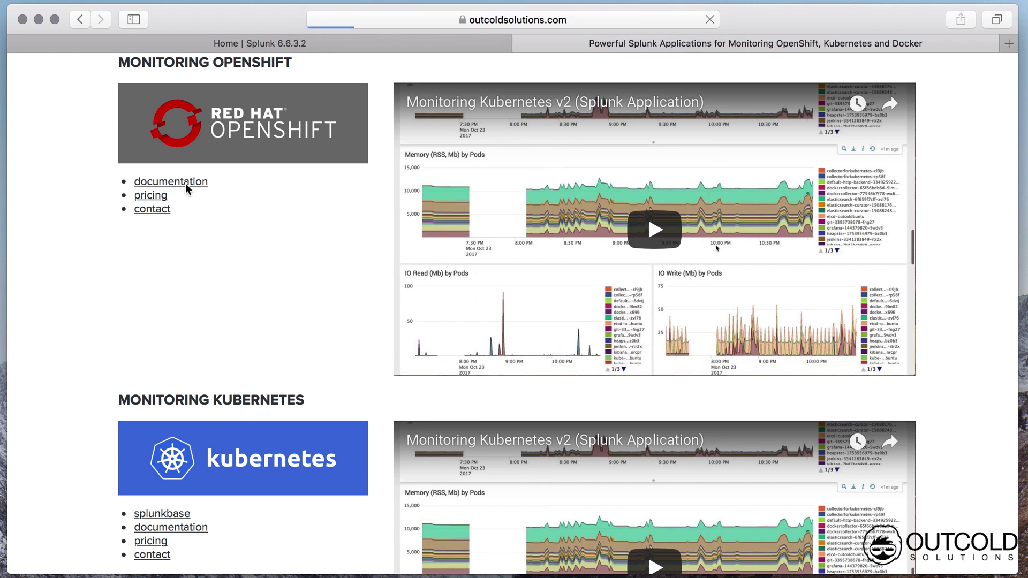
pyautogui.scroll(-10, 289, 217)
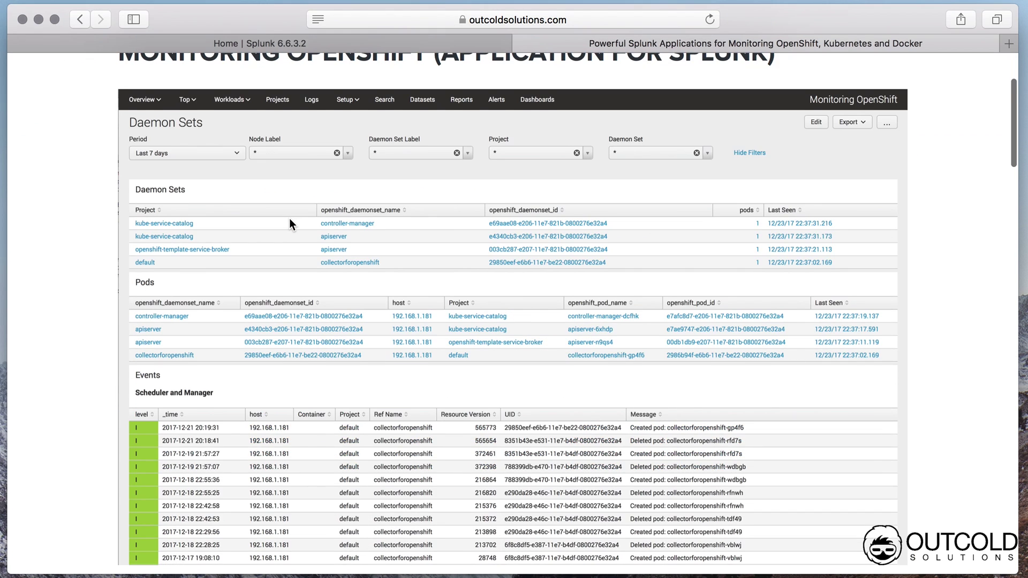
pyautogui.scroll(-3, 290, 217)
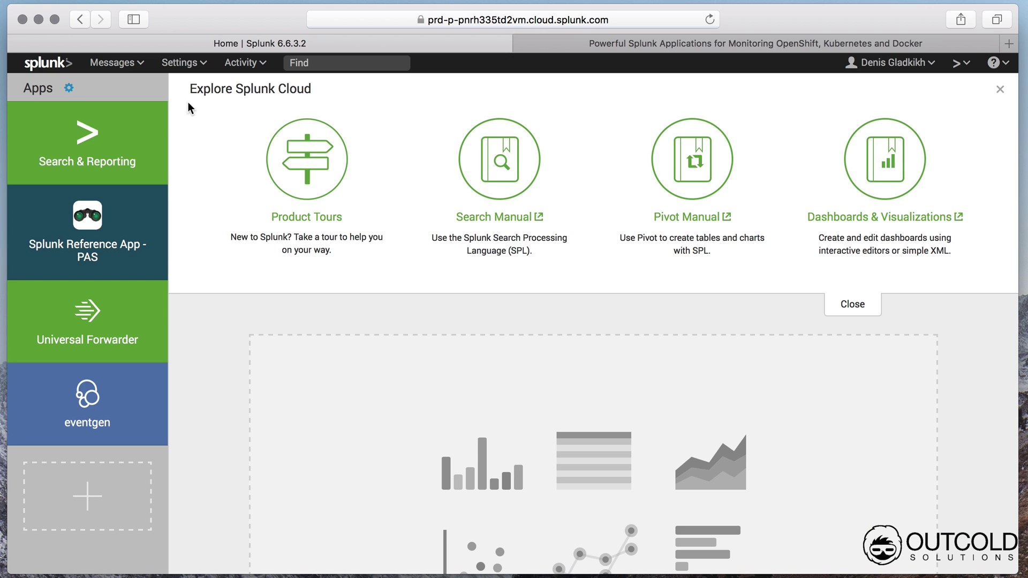
# Step: Search the Splunk app catalogue for 'OpenShift' to locate the Monitoring OpenShift app
pyautogui.click(75, 93)
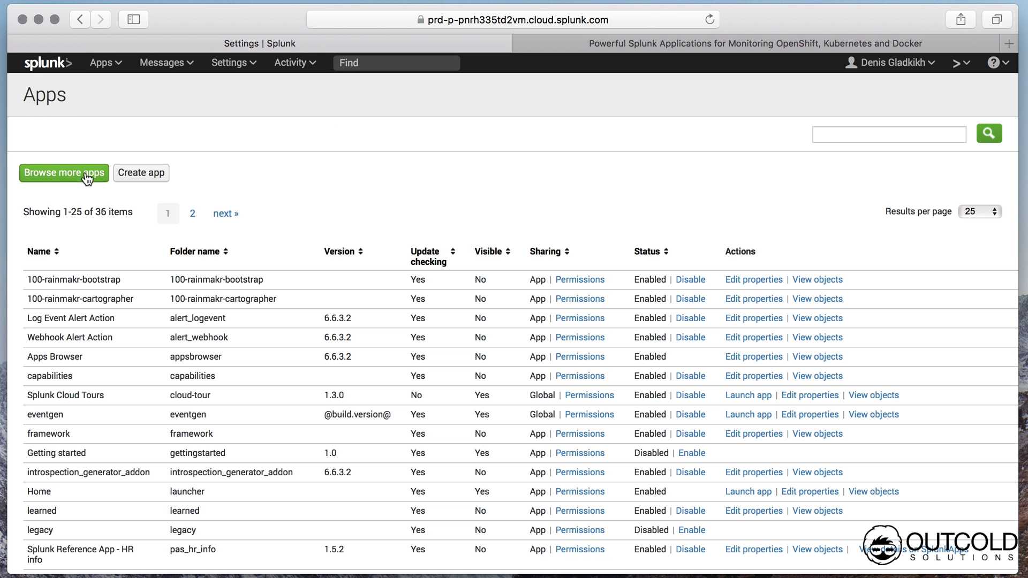
pyautogui.click(88, 176)
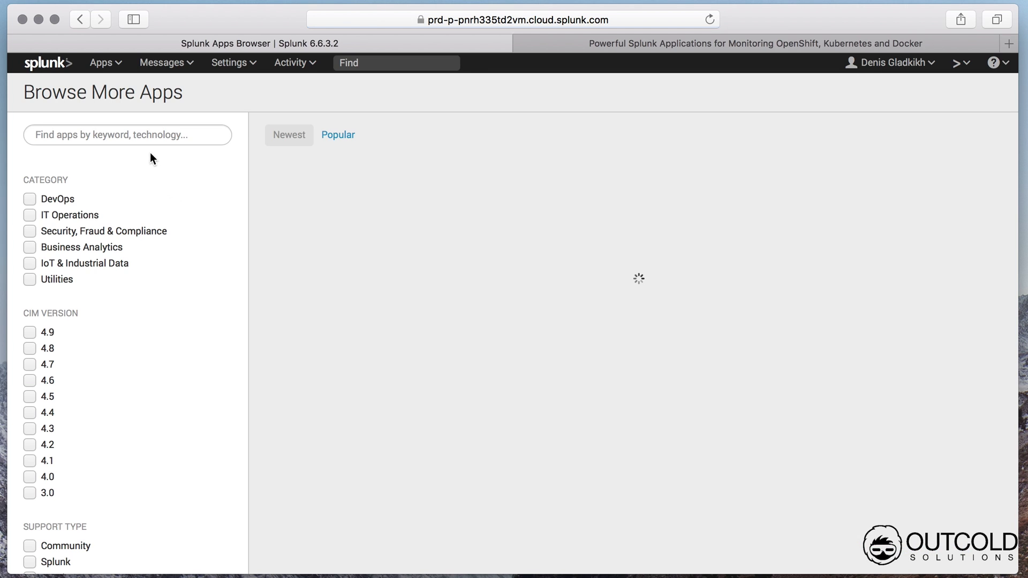
pyautogui.click(151, 138)
pyautogui.write('Ope')
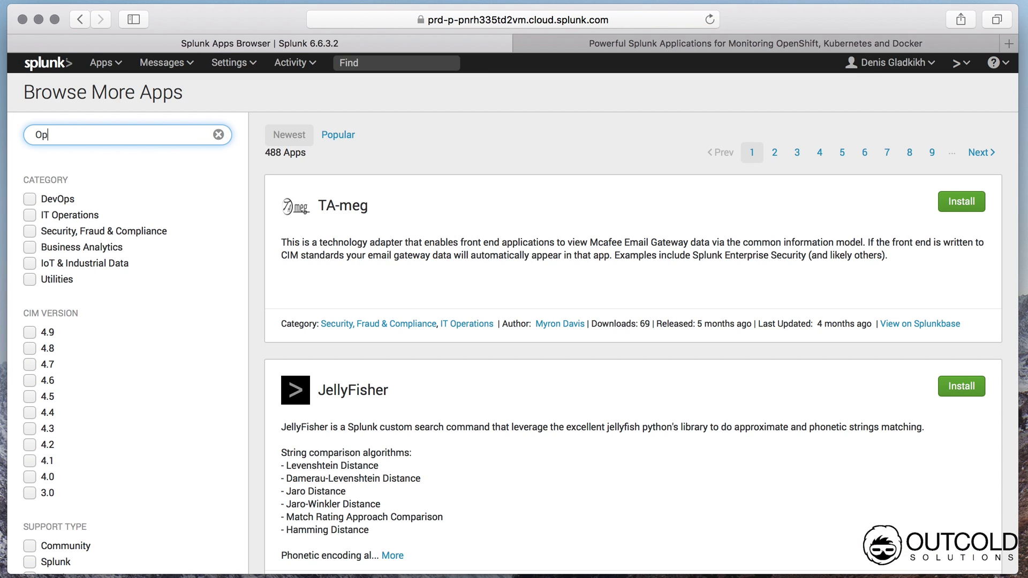
pyautogui.write('nShift')
pyautogui.scroll(-7, 622, 257)
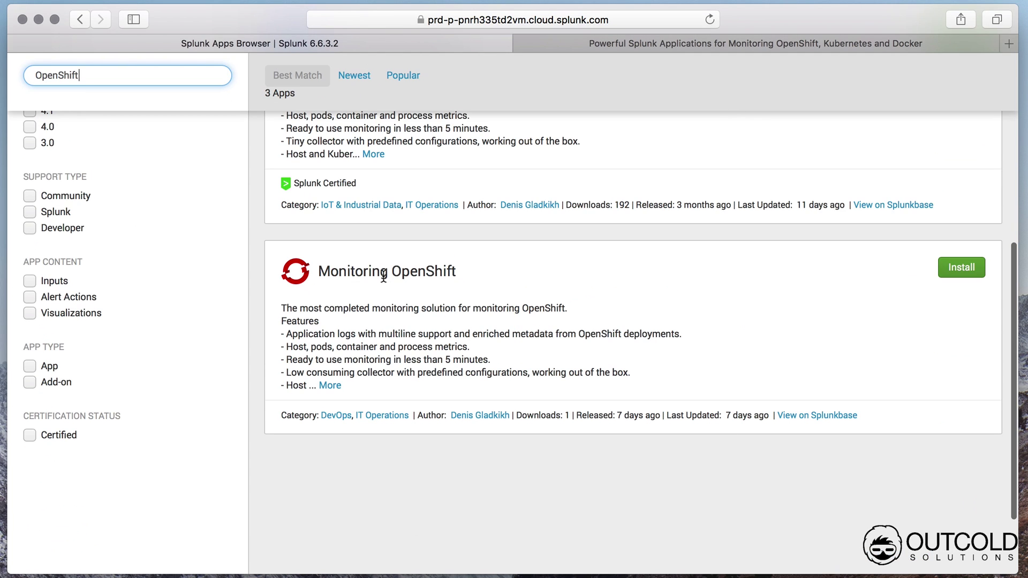
# Step: Install Monitoring OpenShift, logging in with the Splunk.com username and password and accepting the licence
pyautogui.click(960, 268)
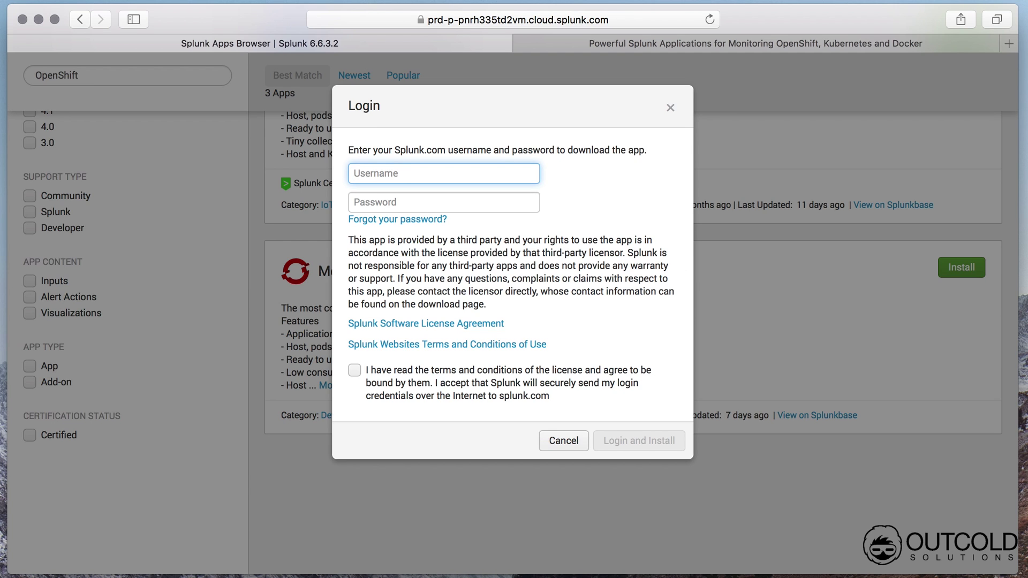
pyautogui.click(514, 171)
pyautogui.write('outcoldman')
pyautogui.press('Tab')
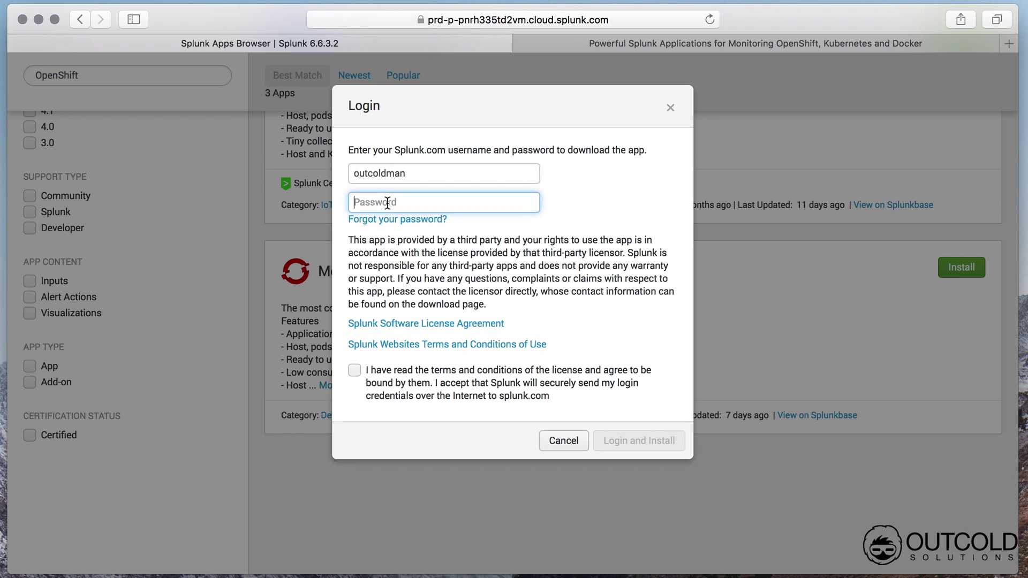
pyautogui.press('super+v')
pyautogui.click(413, 378)
pyautogui.click(642, 442)
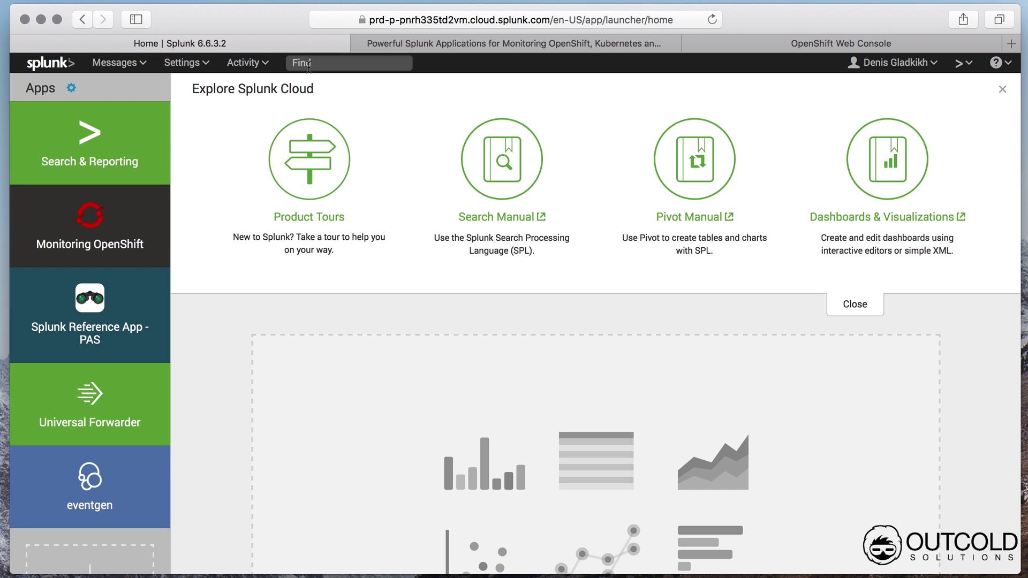
# Step: Set All Tokens to Enabled in the HTTP Event Collector global settings and save
pyautogui.click(186, 62)
pyautogui.click(386, 118)
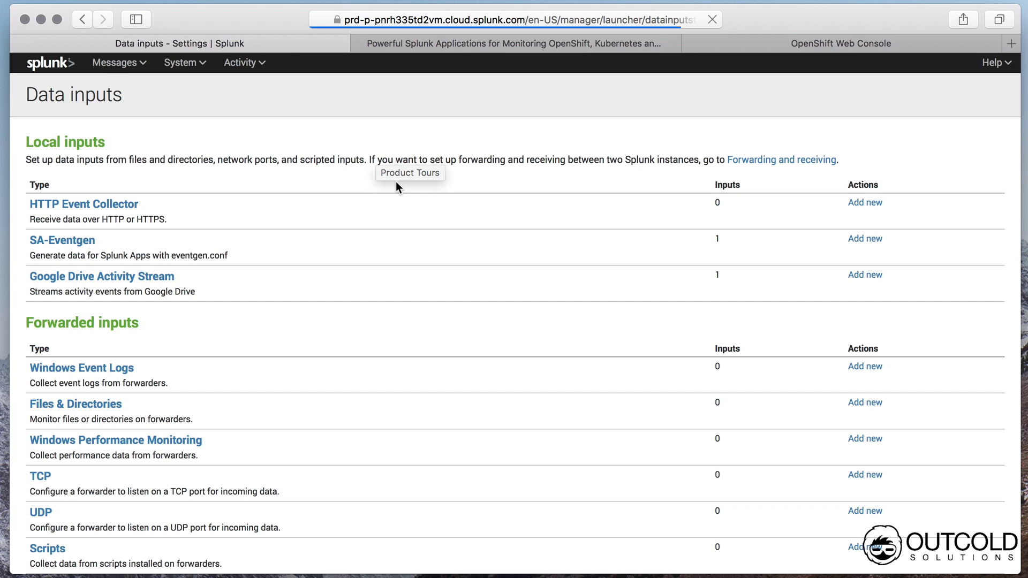
pyautogui.click(109, 204)
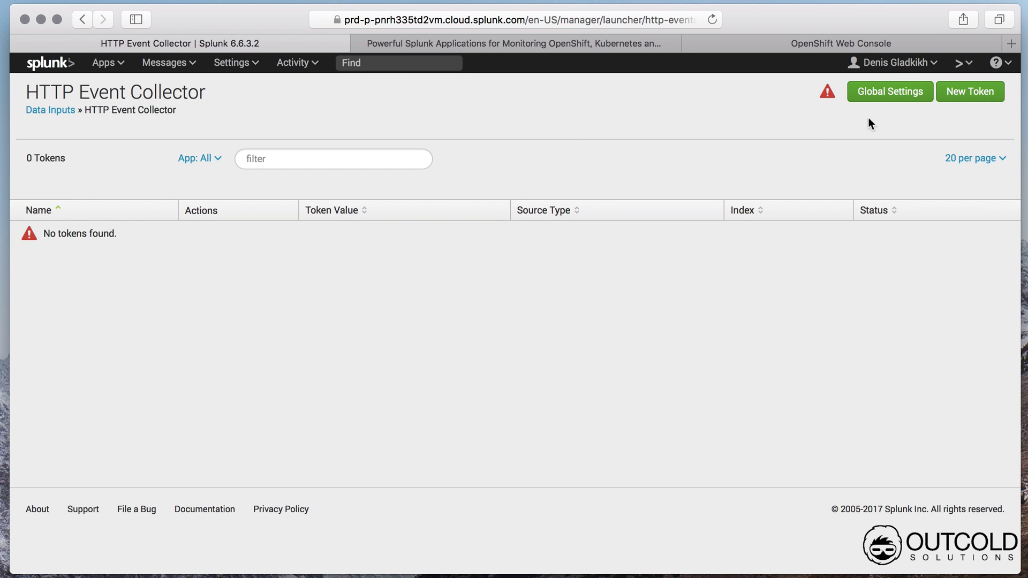
pyautogui.click(881, 100)
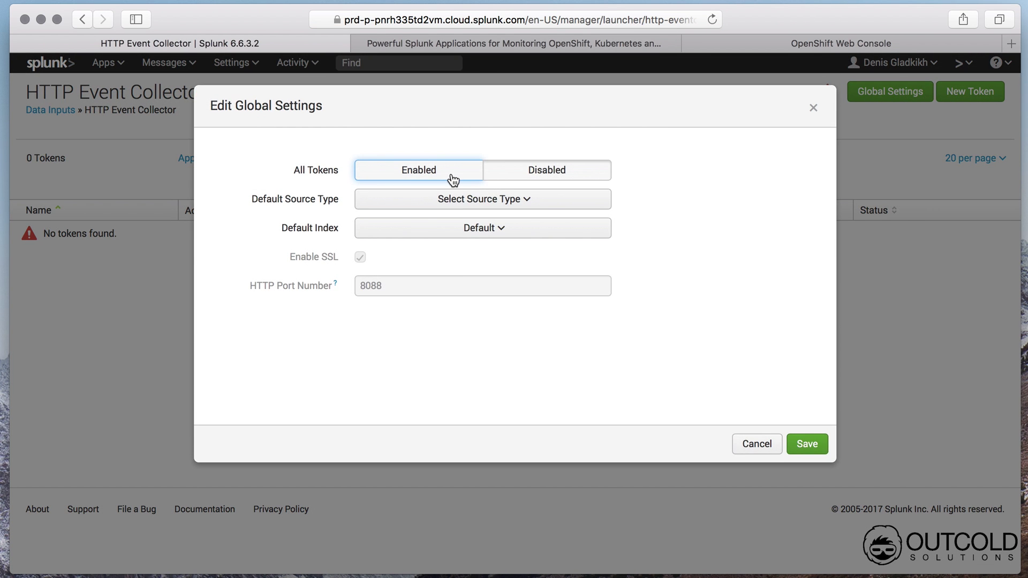
pyautogui.click(451, 175)
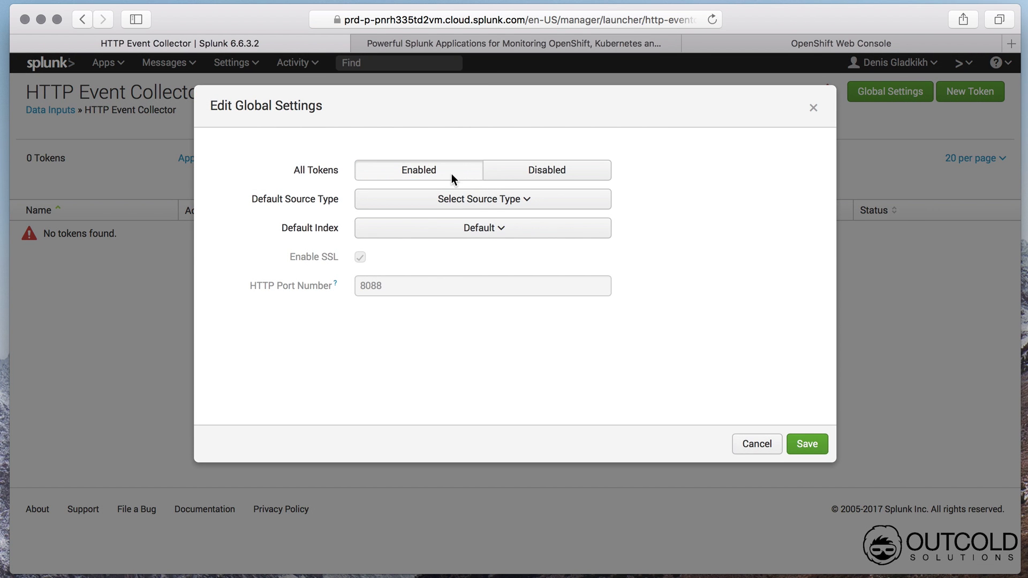
pyautogui.click(817, 446)
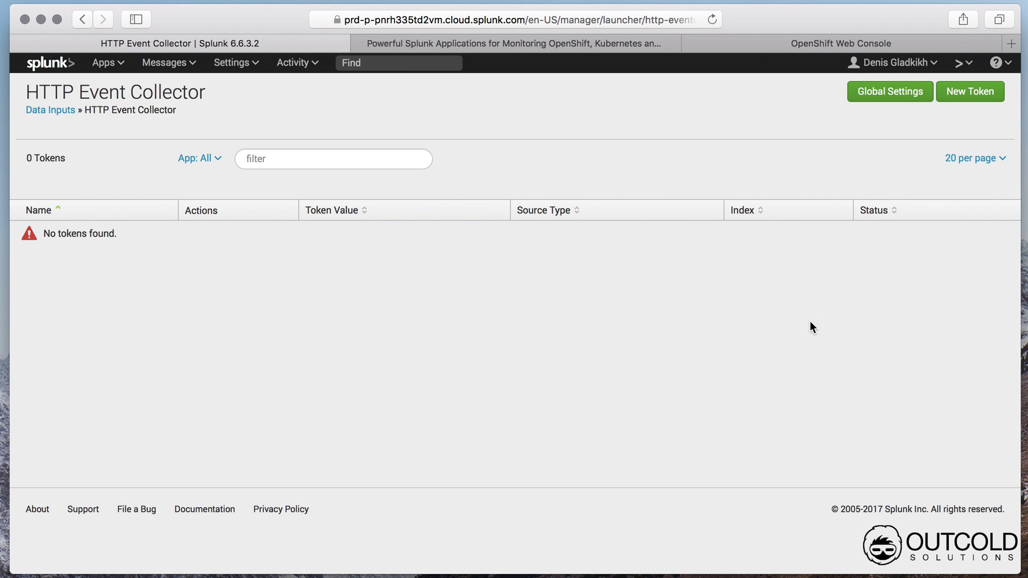
# Step: Create the HEC token 'openshift' with main as its allowed index and submit it
pyautogui.click(970, 93)
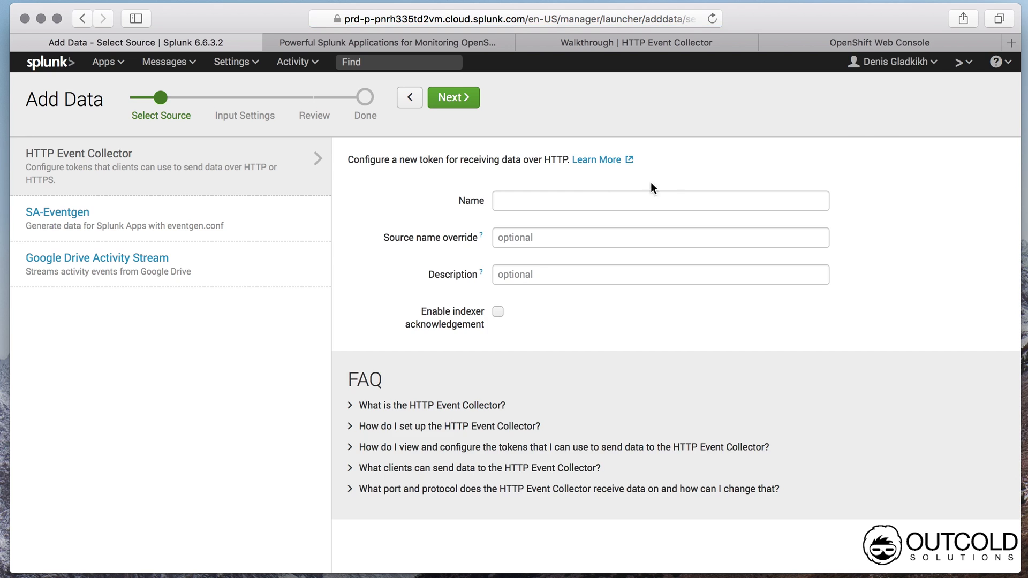
pyautogui.click(612, 204)
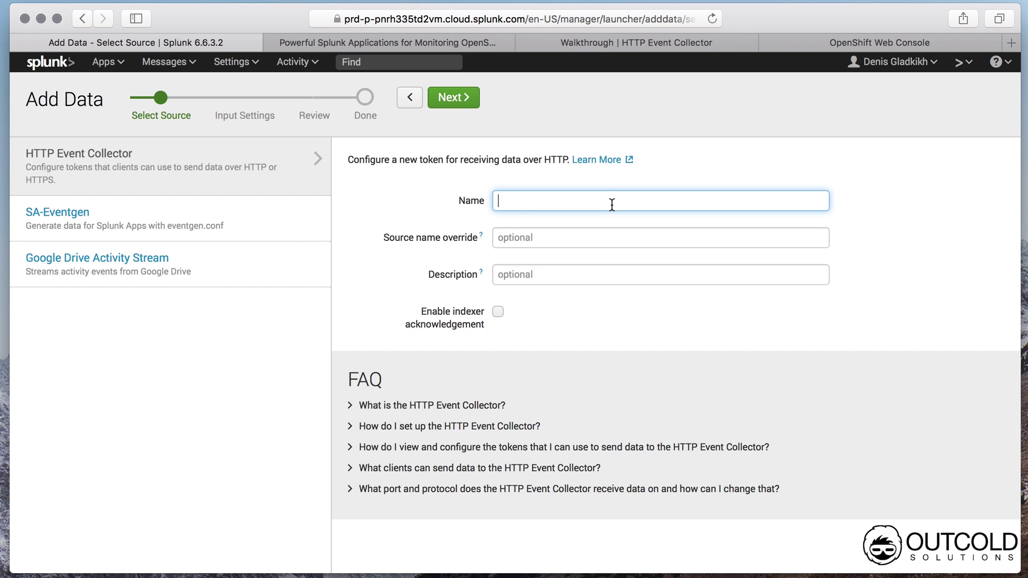
pyautogui.write('openshift')
pyautogui.click(463, 104)
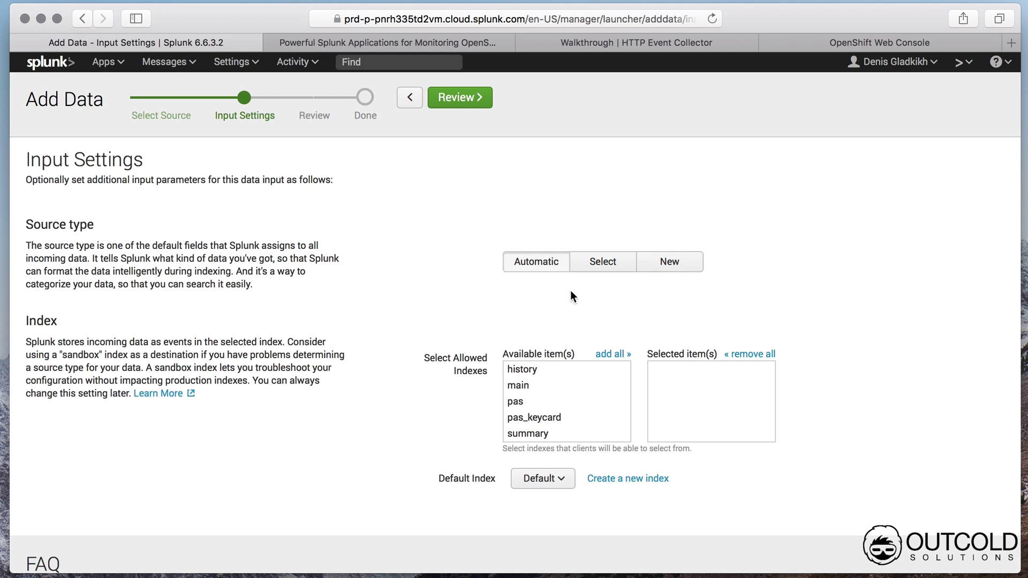
pyautogui.click(557, 392)
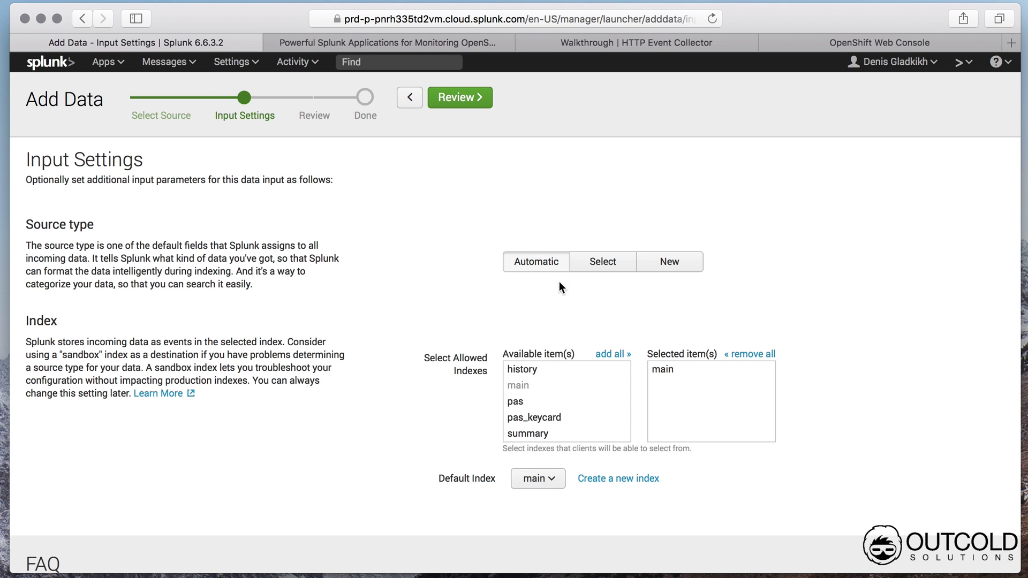
pyautogui.click(463, 98)
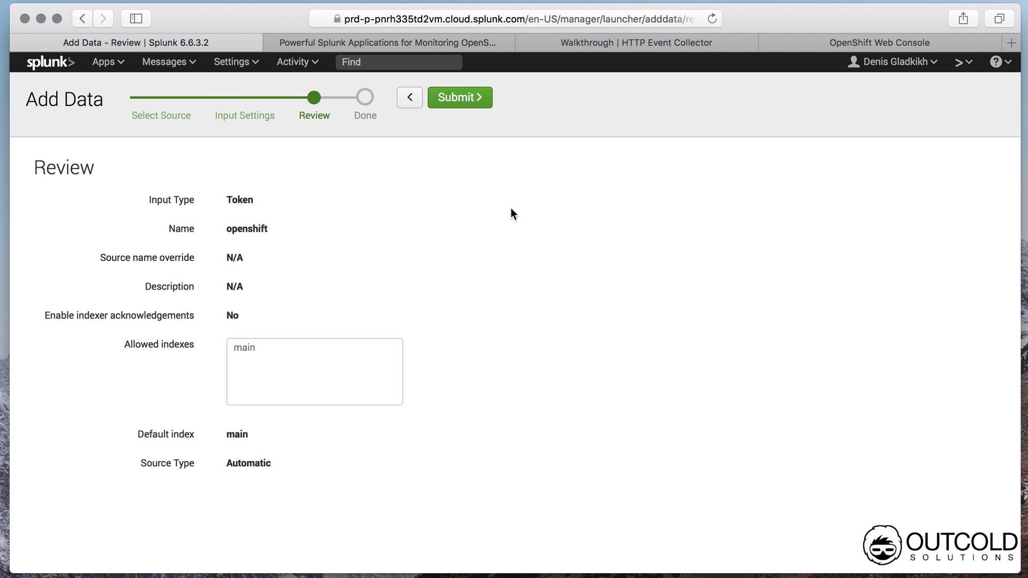
pyautogui.click(466, 97)
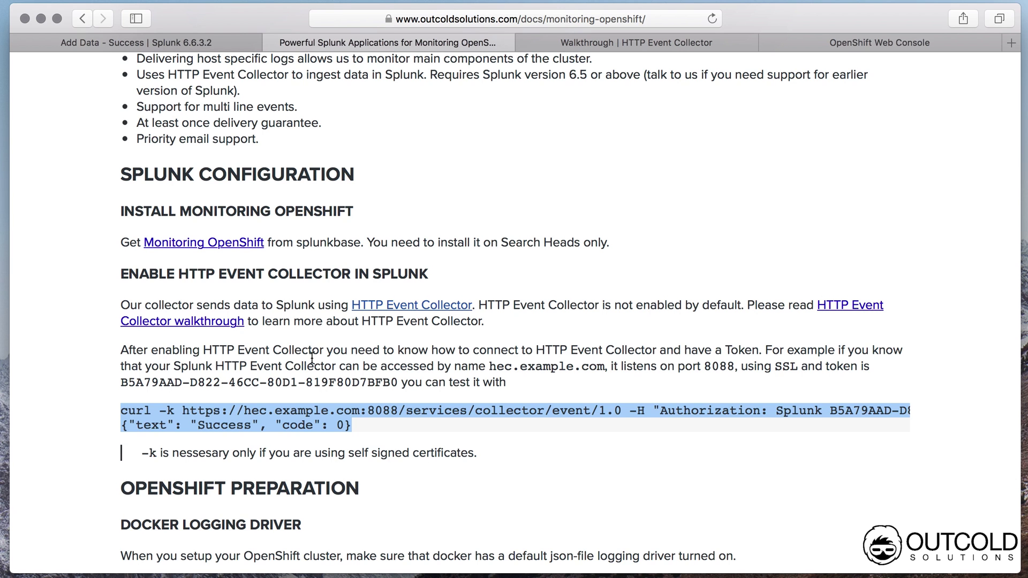
# Step: Copy the curl test command from the documentation and bring up a terminal
pyautogui.click(201, 418)
pyautogui.moveTo(121, 411); pyautogui.dragTo(909, 407)
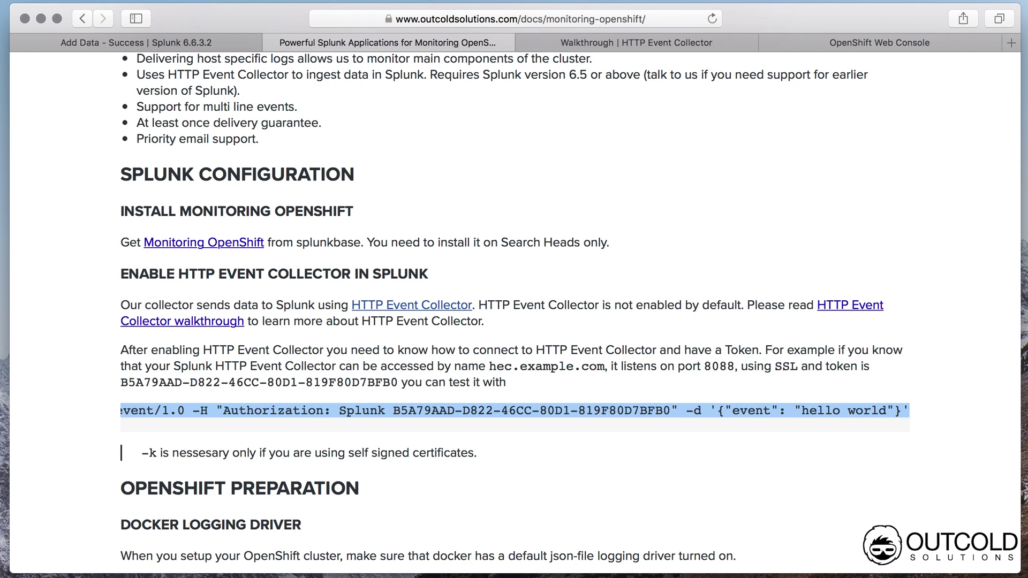
pyautogui.hotkey('alt', 'space')
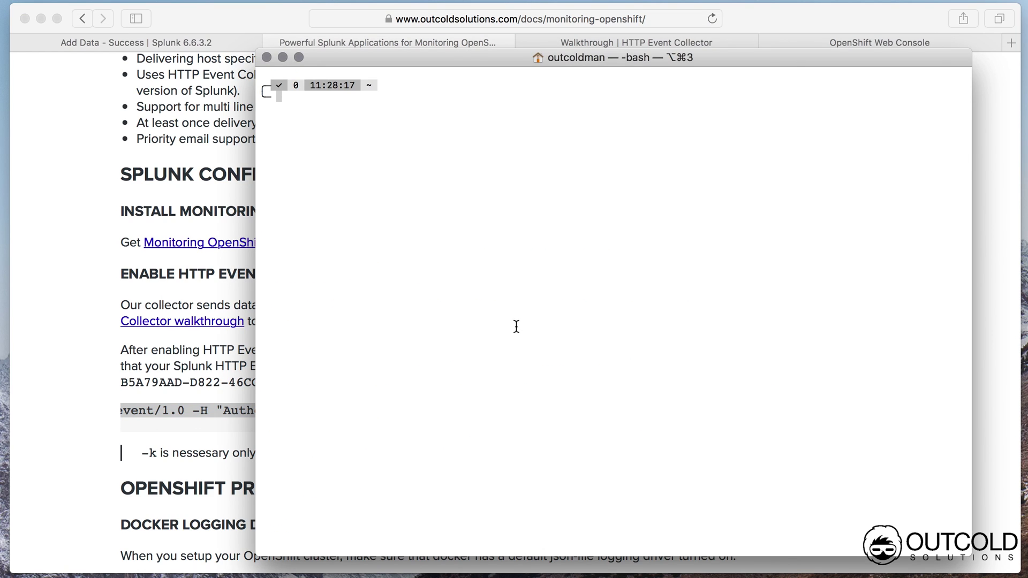
# Step: Paste the curl test command into a vim editor and delete its example host name
pyautogui.hotkey('ctrl', 'x')
pyautogui.hotkey('ctrl', 'e')
pyautogui.press('i')
pyautogui.press('super+v')
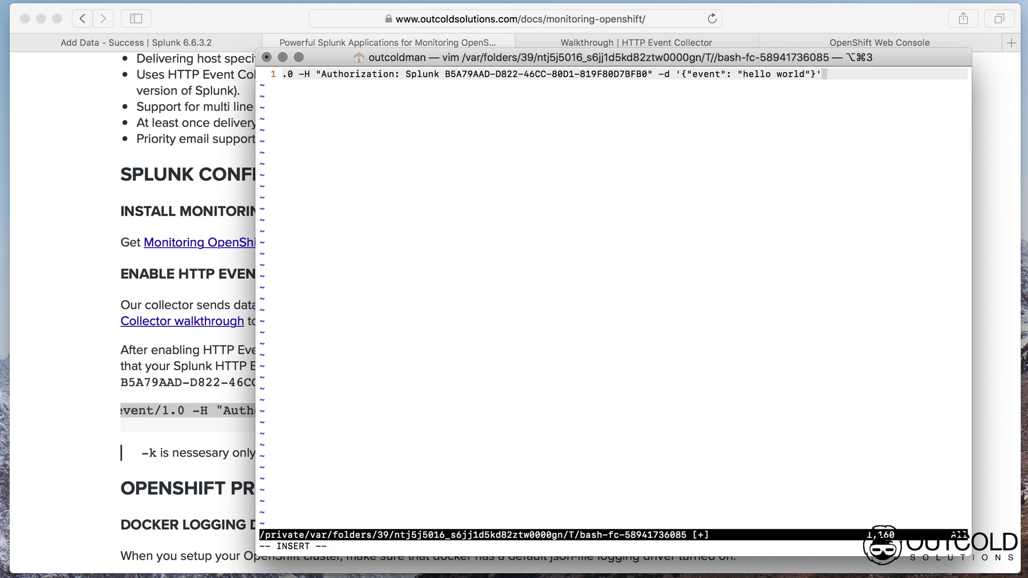
pyautogui.press('Escape')
pyautogui.press('0')
pyautogui.press('w')
pyautogui.press('w')
pyautogui.press('w')
pyautogui.press('w')
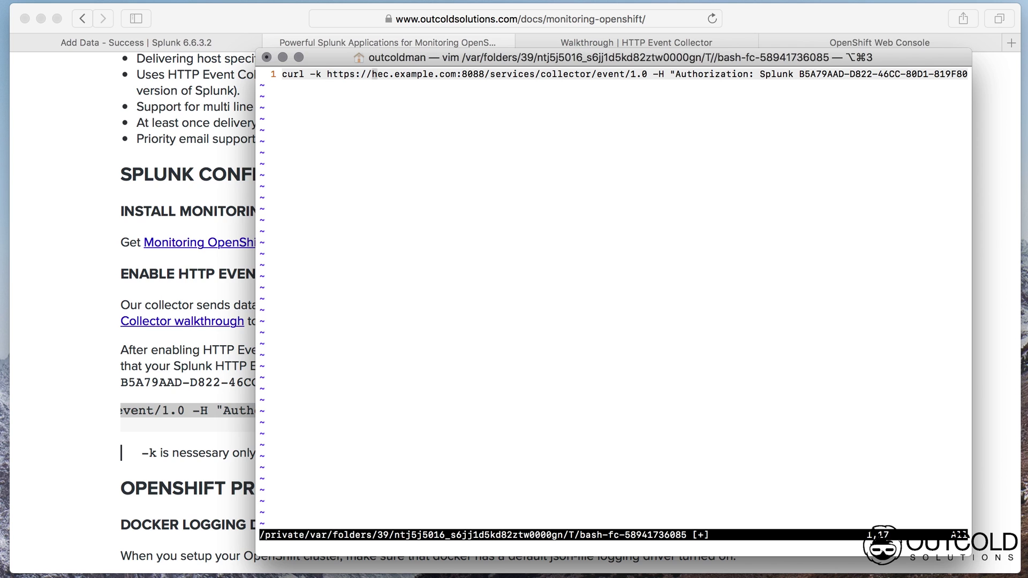
pyautogui.press('c')
pyautogui.press('t')
pyautogui.press(':')
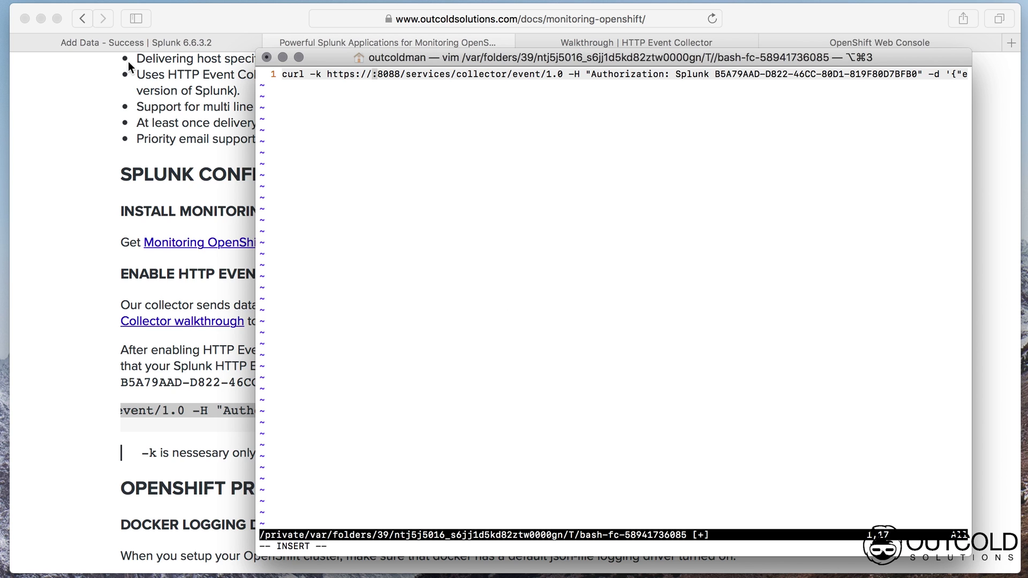
# Step: Copy the Splunk Cloud host name from the browser's address bar and paste it before :8088
pyautogui.click(138, 45)
pyautogui.click(516, 18)
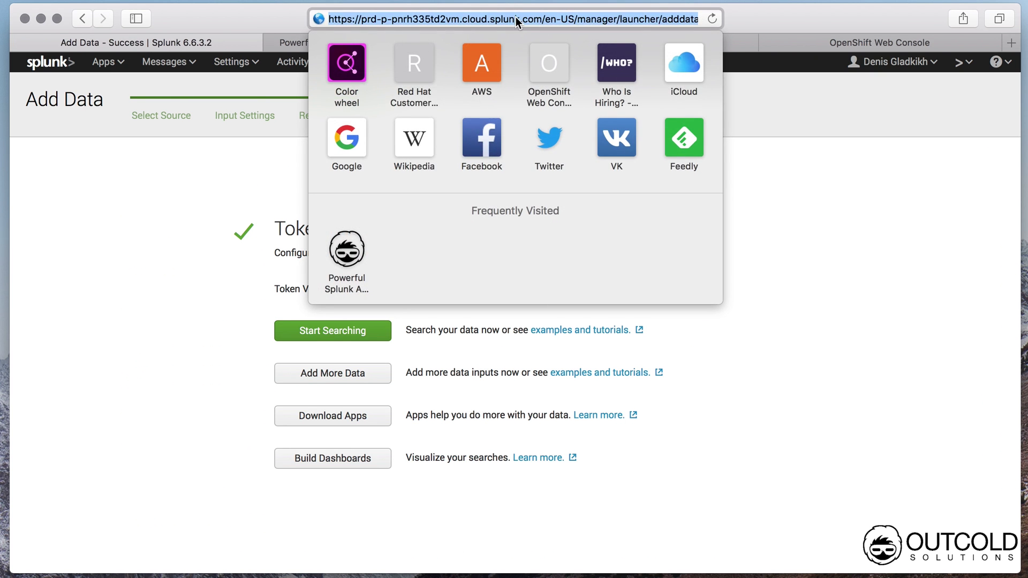
pyautogui.click(516, 19)
pyautogui.moveTo(542, 19); pyautogui.dragTo(363, 20)
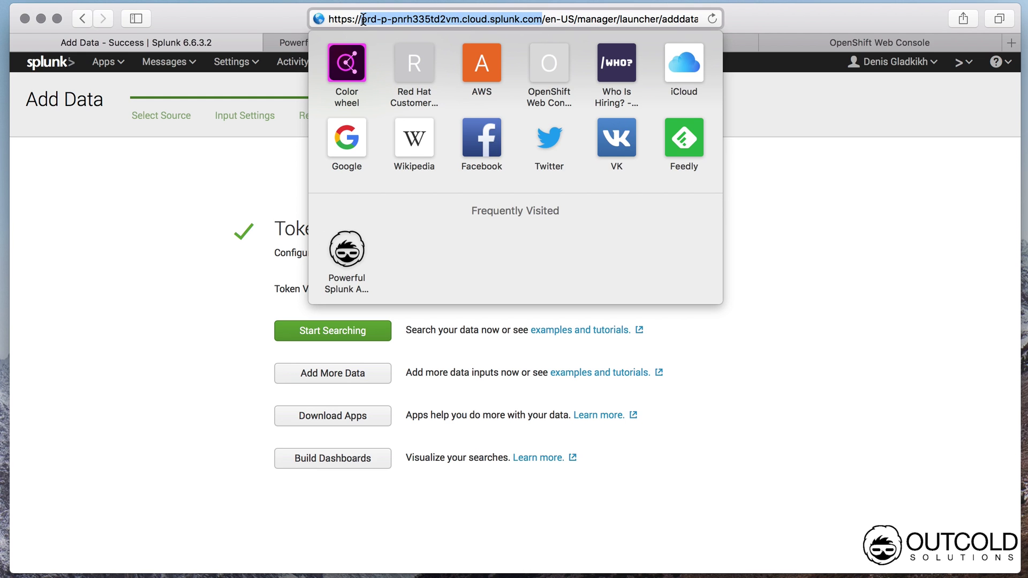
pyautogui.press('super+c')
pyautogui.press('super+Tab')
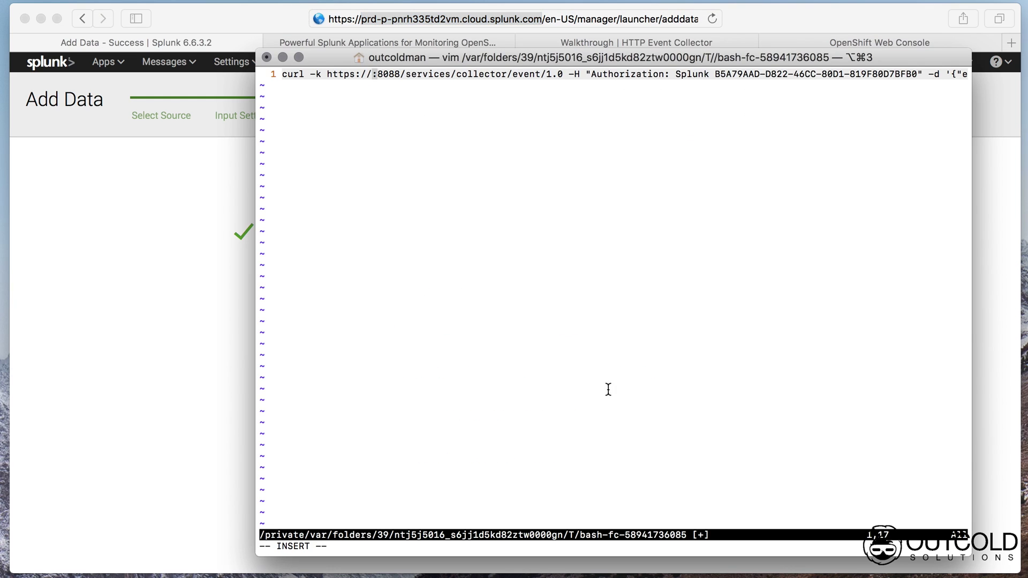
pyautogui.press('super+v')
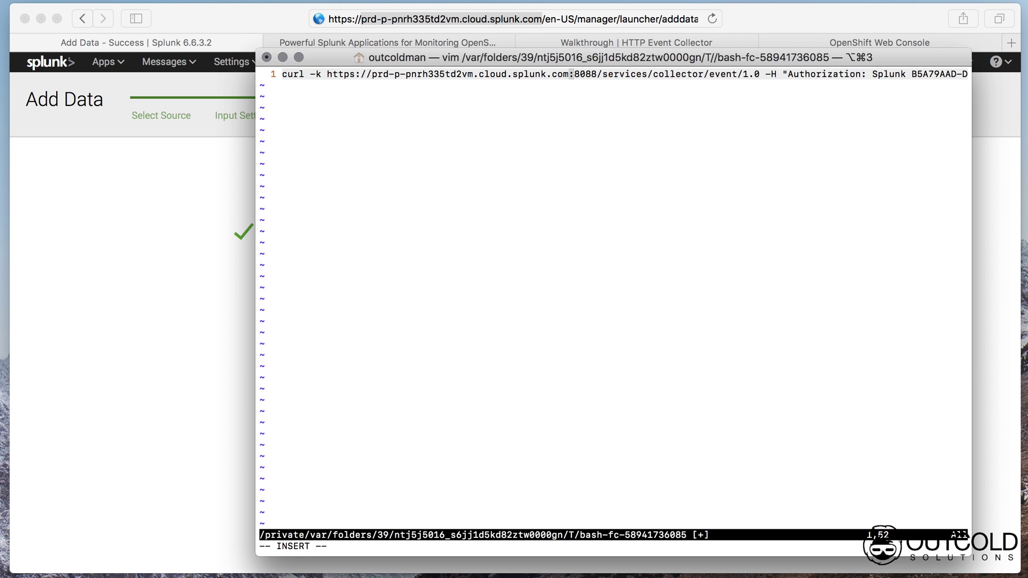
pyautogui.press('Escape')
pyautogui.press('b')
pyautogui.press('b')
pyautogui.press('b')
pyautogui.press('b')
pyautogui.press('b')
pyautogui.press('b')
pyautogui.press('b')
pyautogui.press('b')
pyautogui.press('b')
pyautogui.press('b')
pyautogui.press('b')
# Step: Check the dev.splunk.com HEC walkthrough and select the input- prefix from its Splunk Cloud example
pyautogui.press('i')
pyautogui.click(786, 22)
pyautogui.click(658, 46)
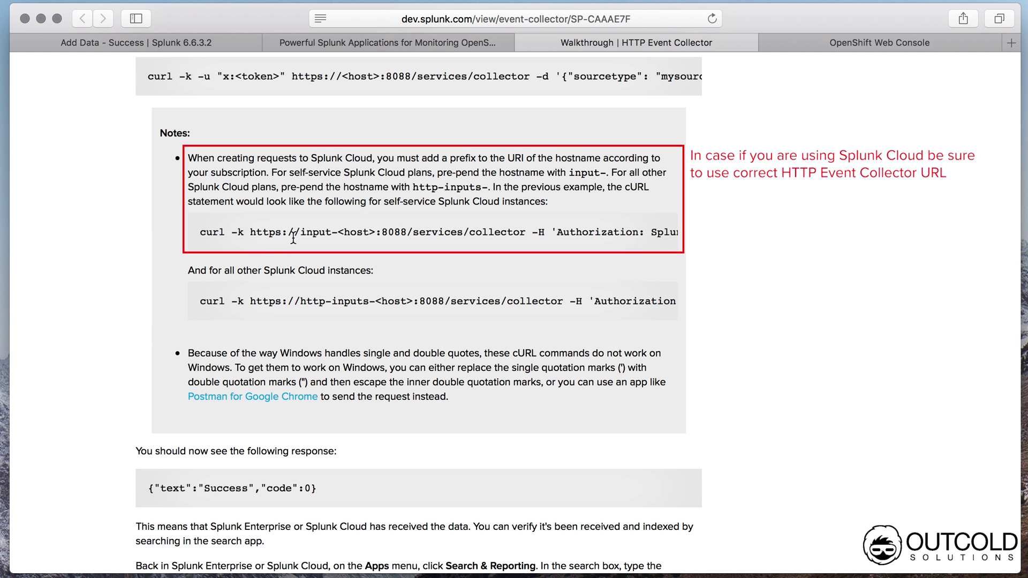
pyautogui.moveTo(300, 237); pyautogui.dragTo(338, 236)
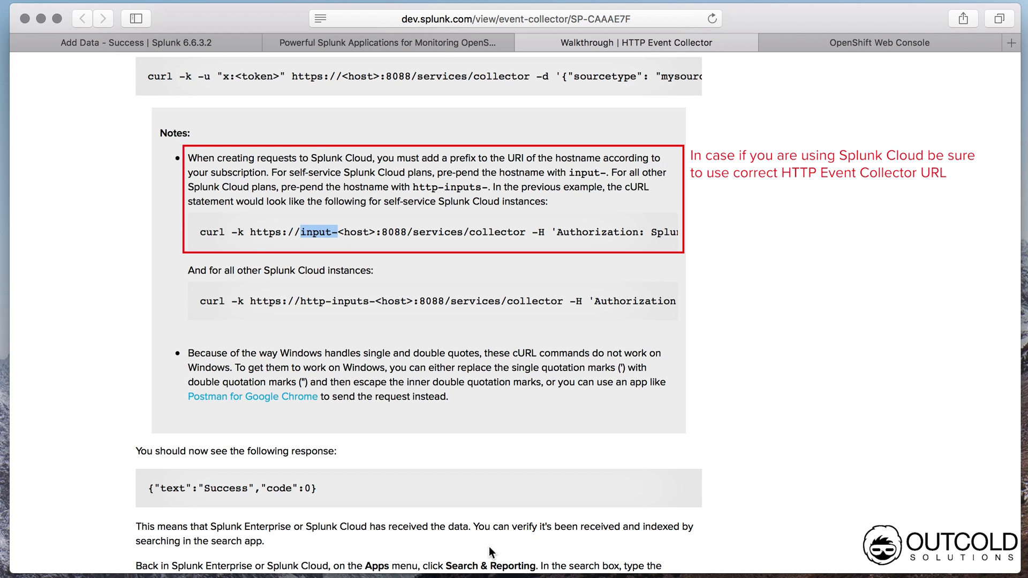
# Step: Prefix the host with input- and delete the old example token after Splunk
pyautogui.press('super+Tab')
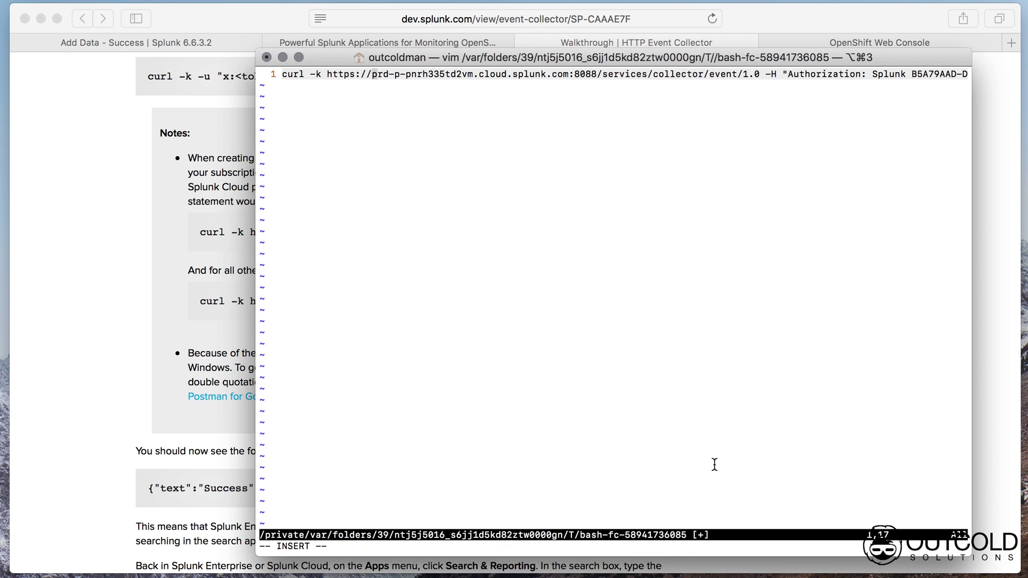
pyautogui.press('super+v')
pyautogui.press('Escape')
pyautogui.press('f')
pyautogui.press('.')
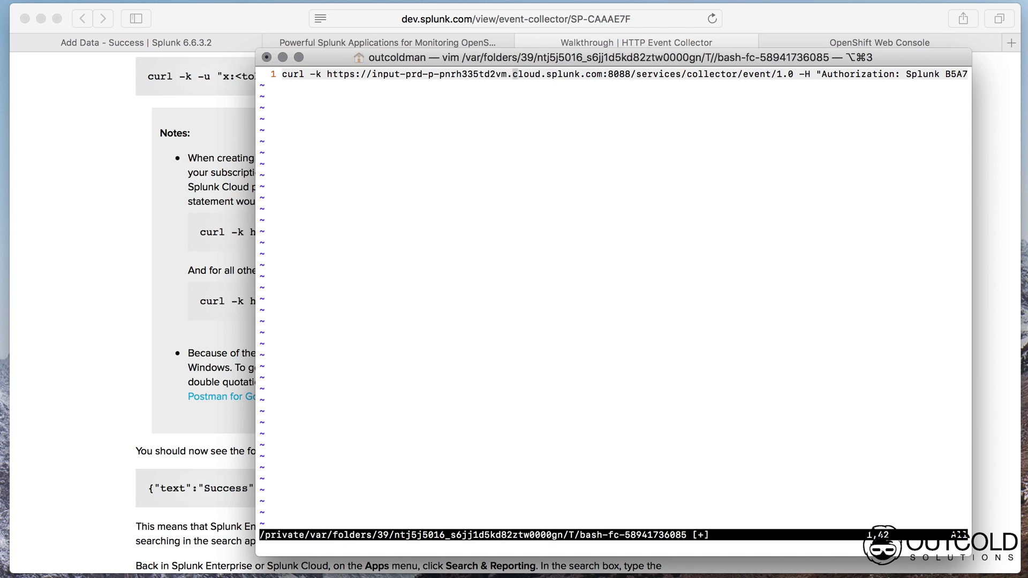
pyautogui.press(';')
pyautogui.press(';')
pyautogui.write('/B5')
pyautogui.press('Return')
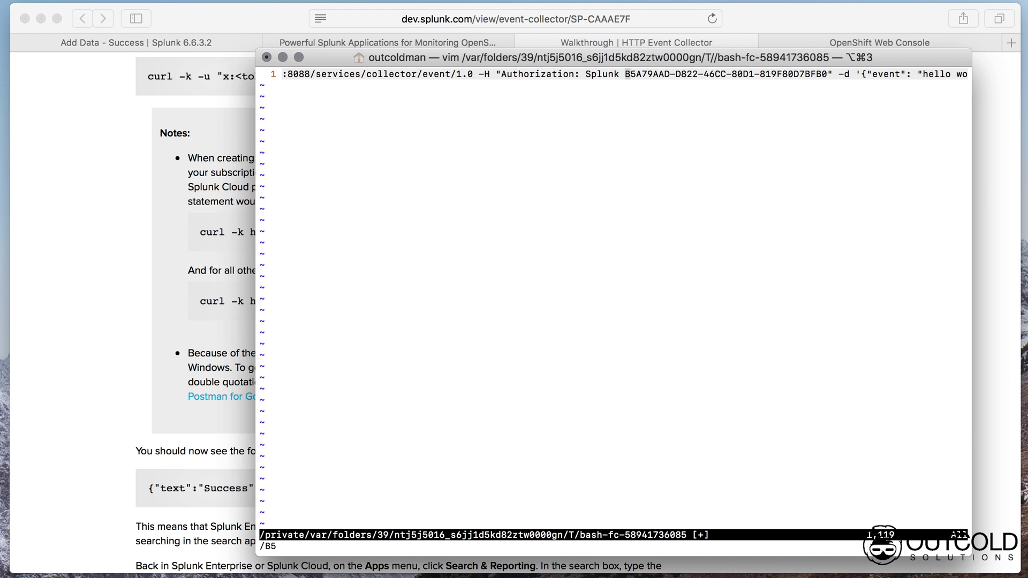
pyautogui.press('c')
pyautogui.press('t')
pyautogui.press('"')
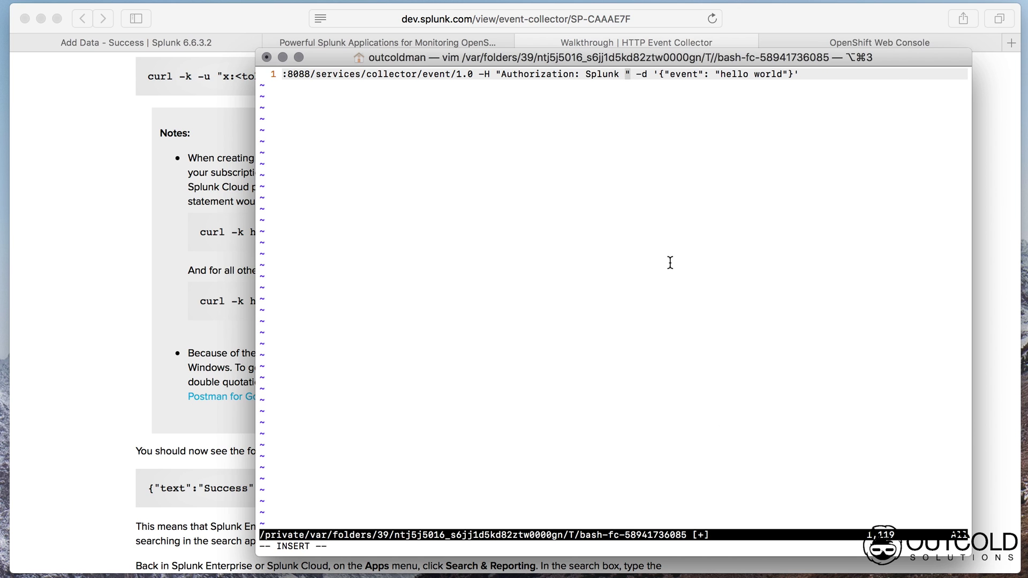
# Step: Paste the new openshift token value, run the curl test with :wq, and search the received event
pyautogui.click(138, 45)
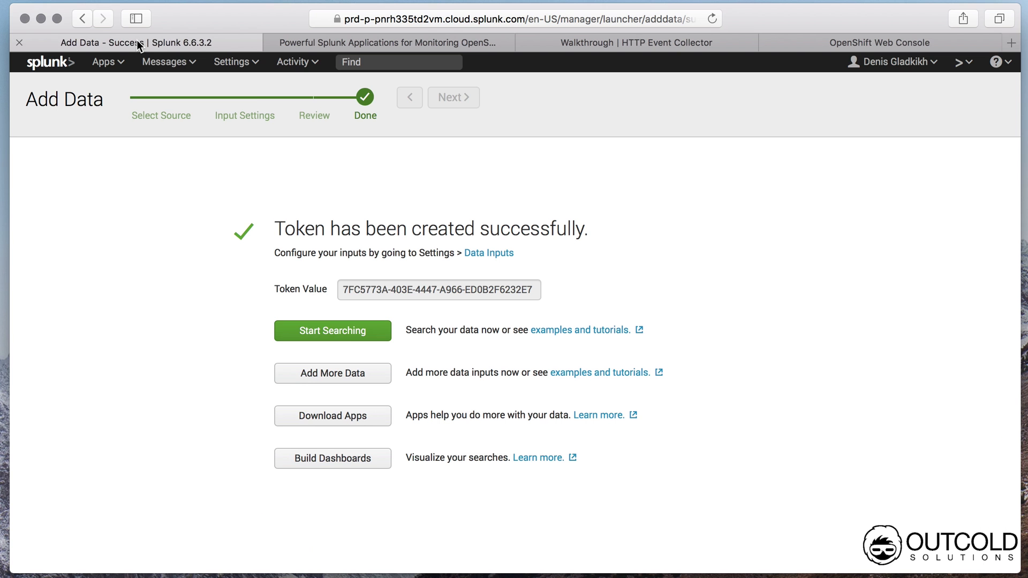
pyautogui.click(458, 292)
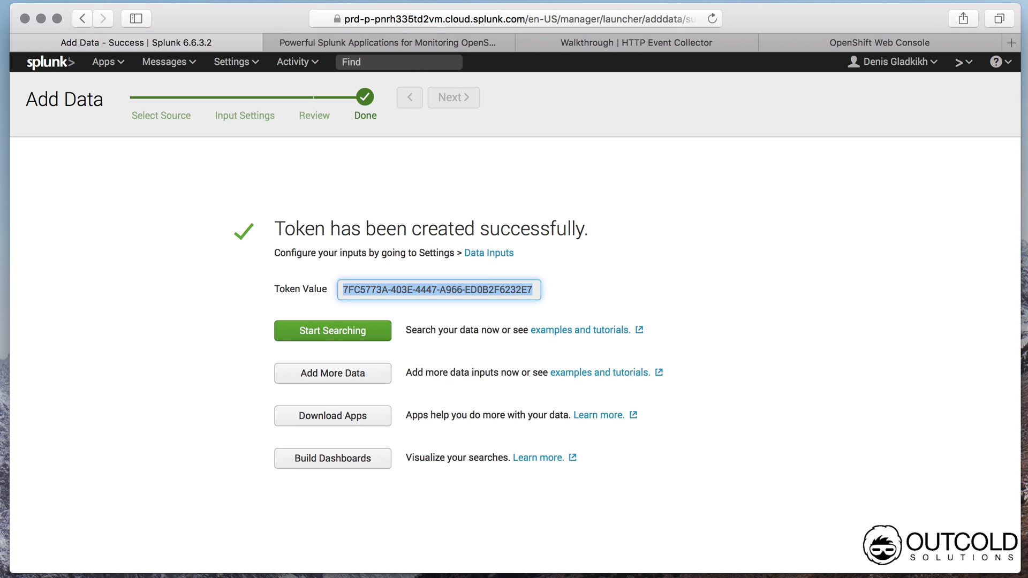
pyautogui.press('super+c')
pyautogui.press('super+Tab')
pyautogui.press('super+v')
pyautogui.press('Escape')
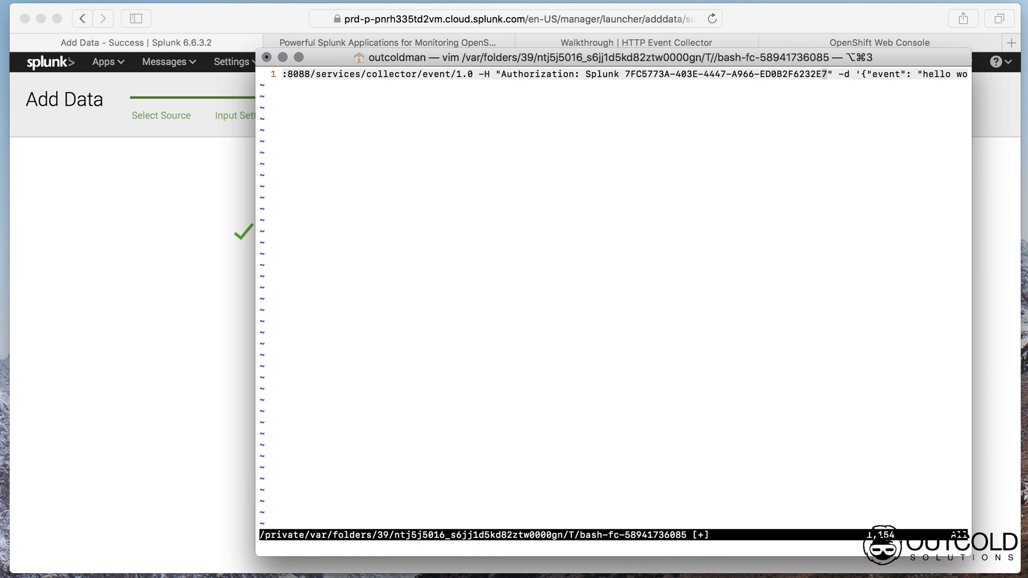
pyautogui.write(':wq')
pyautogui.press('Return')
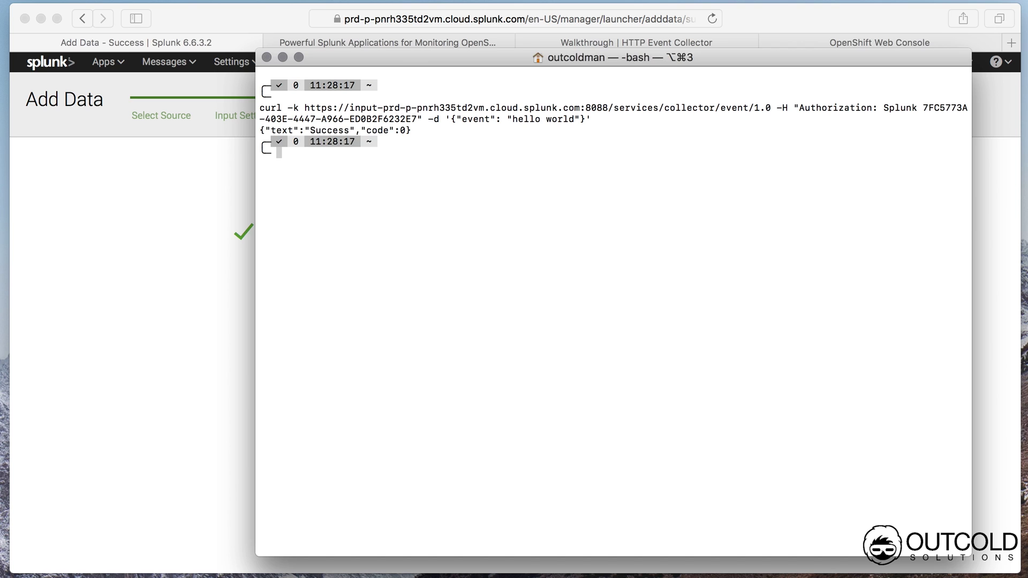
pyautogui.click(127, 314)
pyautogui.click(335, 333)
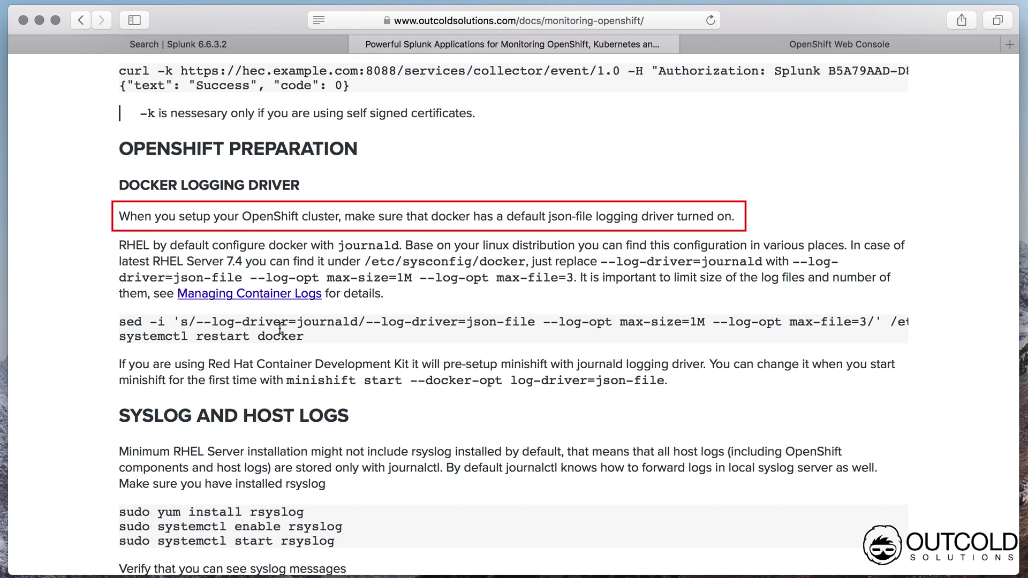
# Step: Copy the docker config path from the docs and display /etc/sysconfig/docker on master1 with cat
pyautogui.hscroll(3, 402, 328)
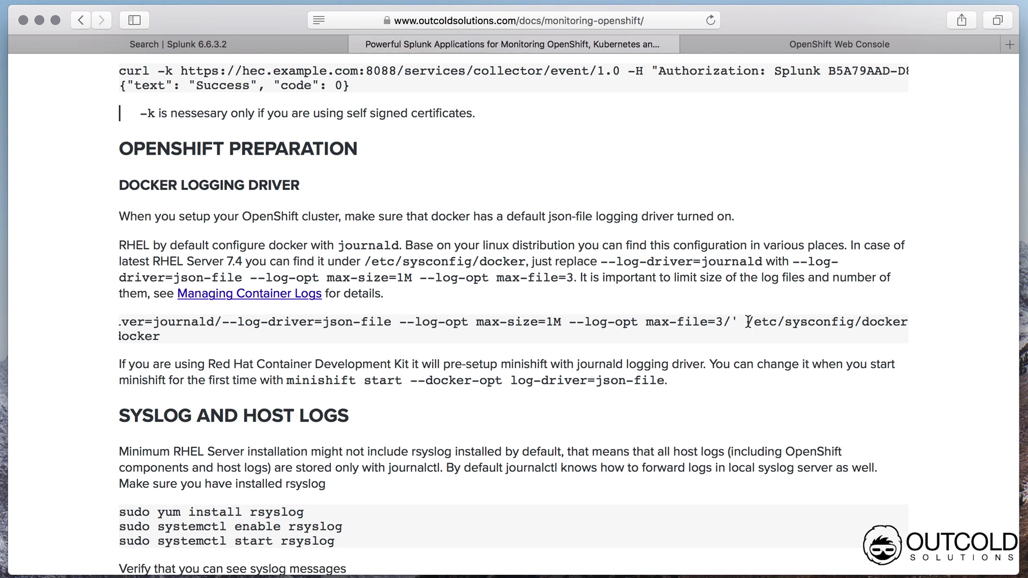
pyautogui.moveTo(747, 321); pyautogui.dragTo(906, 319)
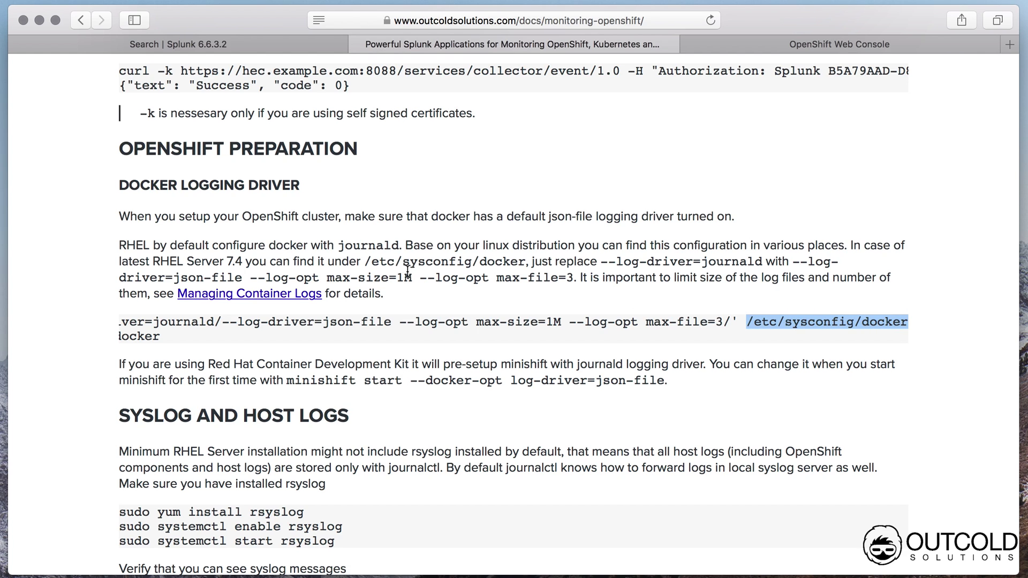
pyautogui.click(385, 308)
pyautogui.hscroll(-2, 383, 324)
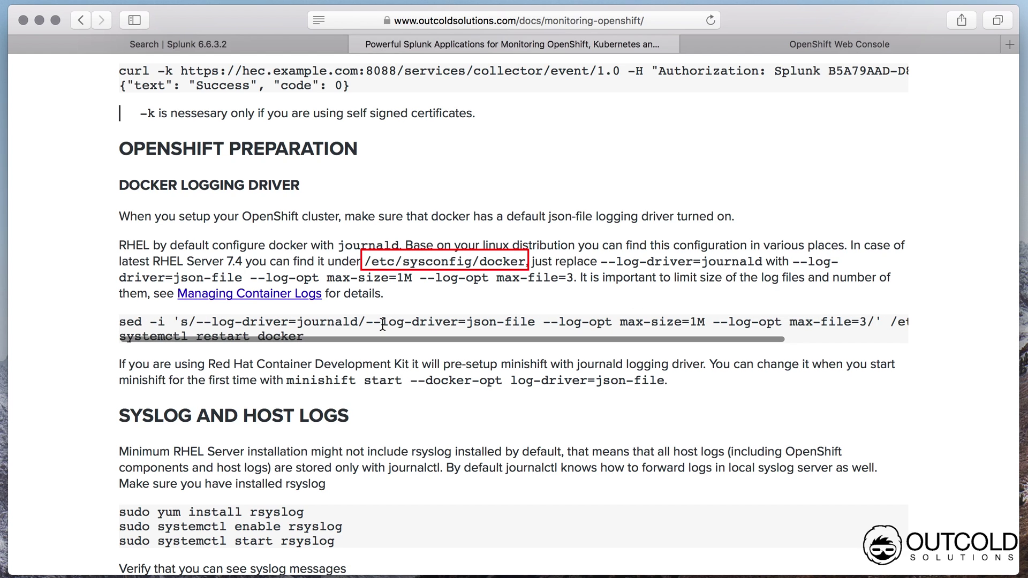
pyautogui.moveTo(365, 262); pyautogui.dragTo(526, 262)
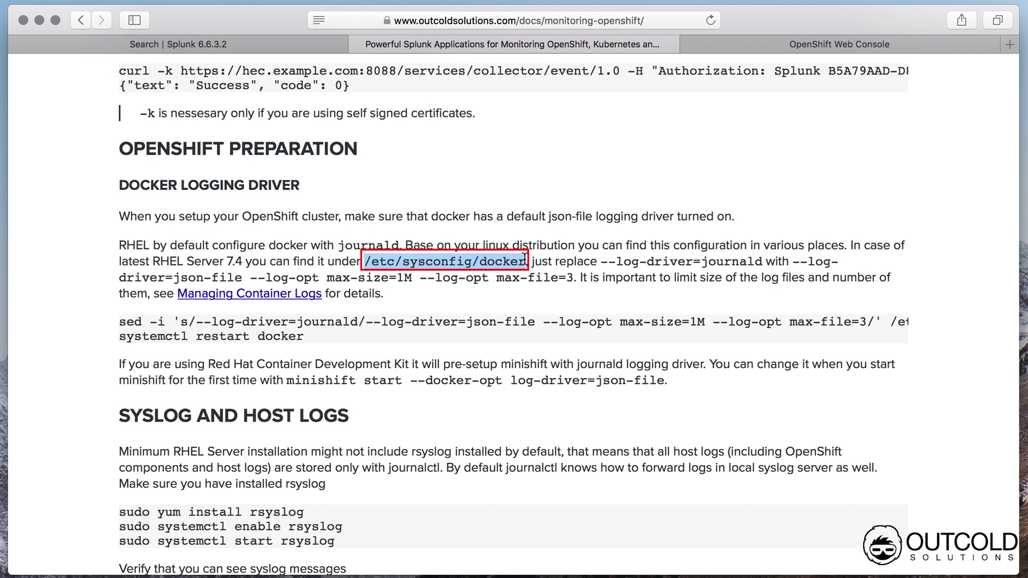
pyautogui.press('super+c')
pyautogui.press('super+Tab')
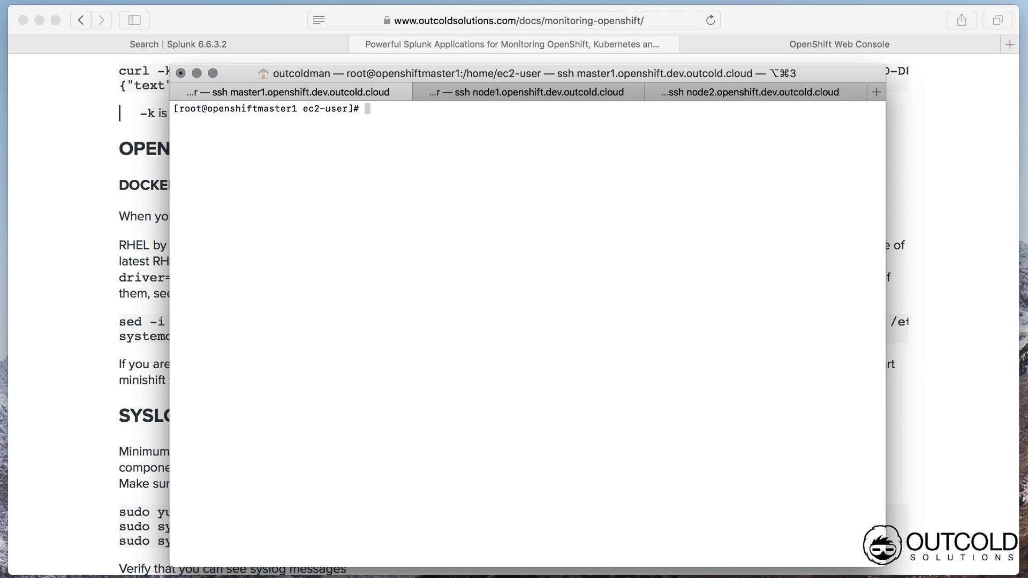
pyautogui.write('cat')
pyautogui.press('super+v')
pyautogui.press('Return')
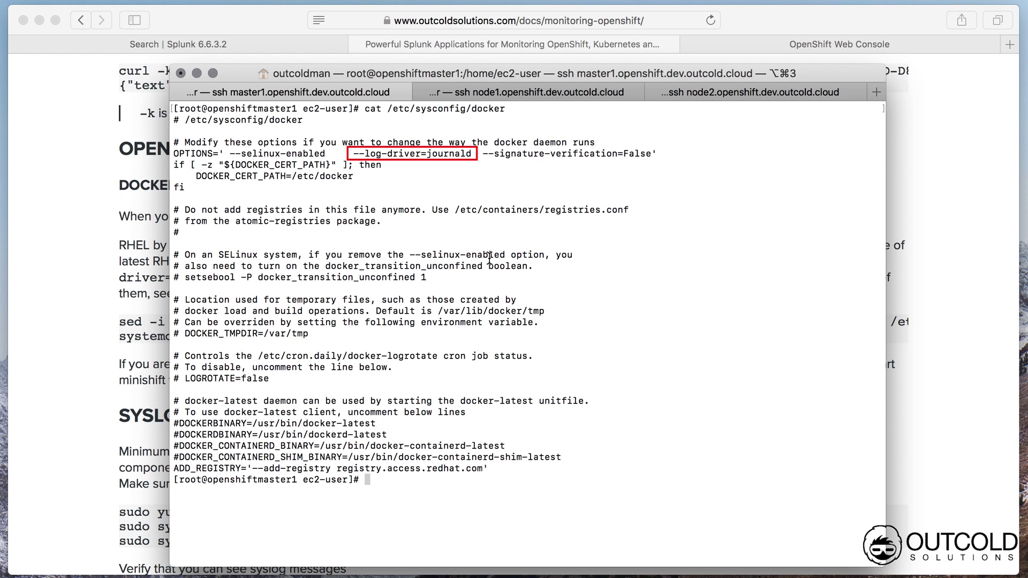
# Step: Run the docs' sed command to switch docker to json-file logging, verify the config, and restart docker
pyautogui.click(114, 287)
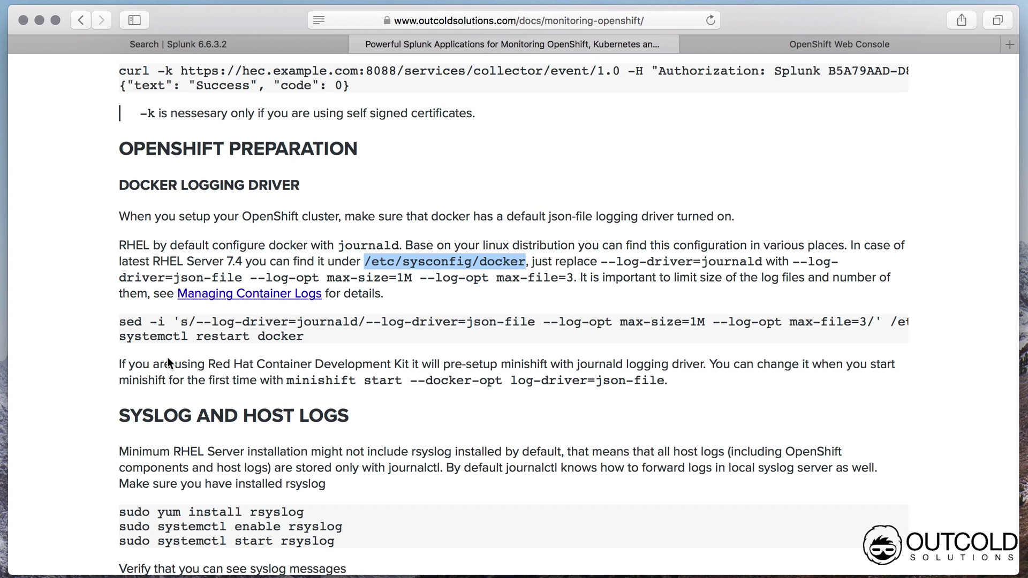
pyautogui.moveTo(120, 321); pyautogui.dragTo(948, 324)
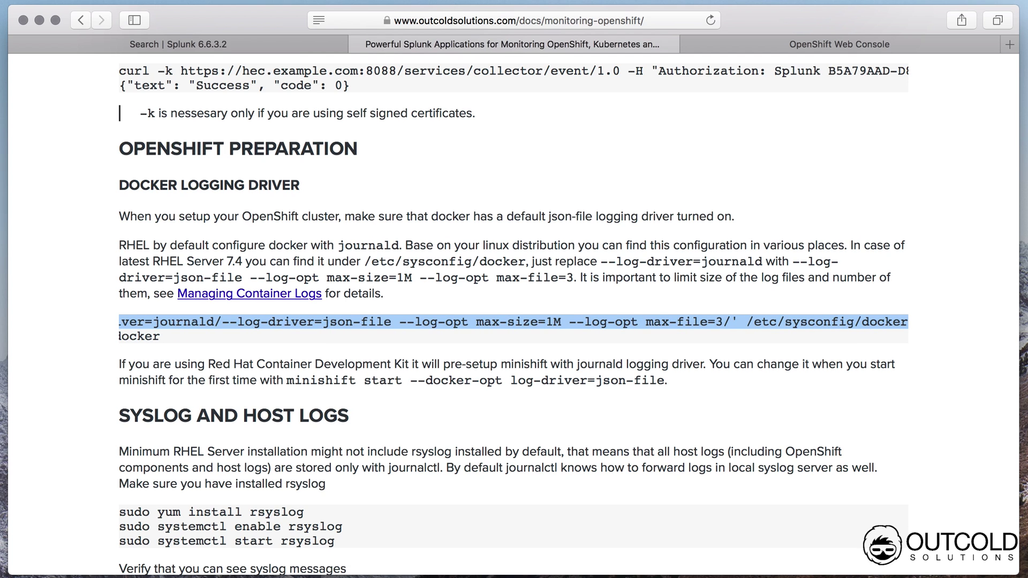
pyautogui.press('super+Tab')
pyautogui.press('super+v')
pyautogui.press('Return')
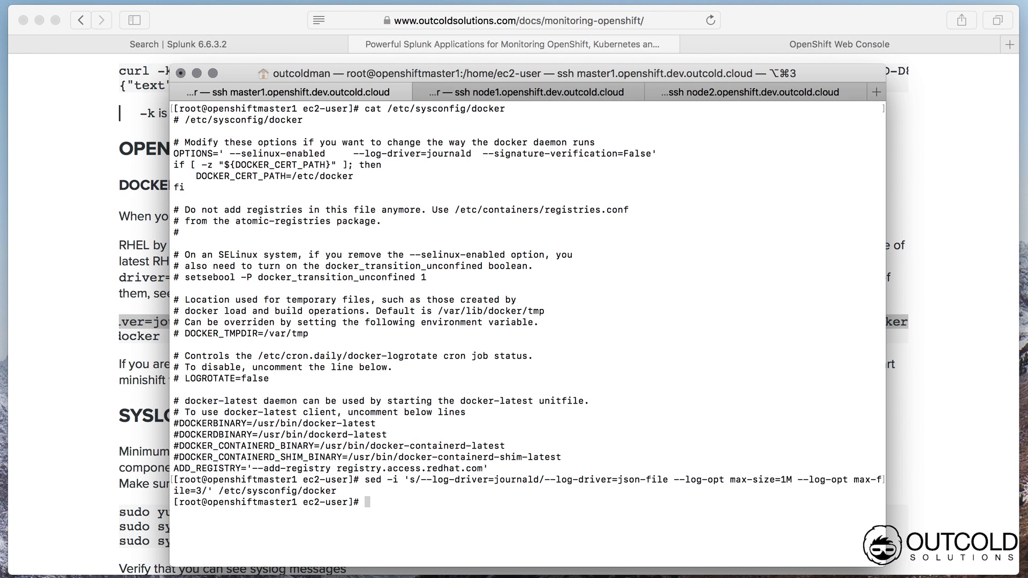
pyautogui.press('Up')
pyautogui.press('Up')
pyautogui.press('Return')
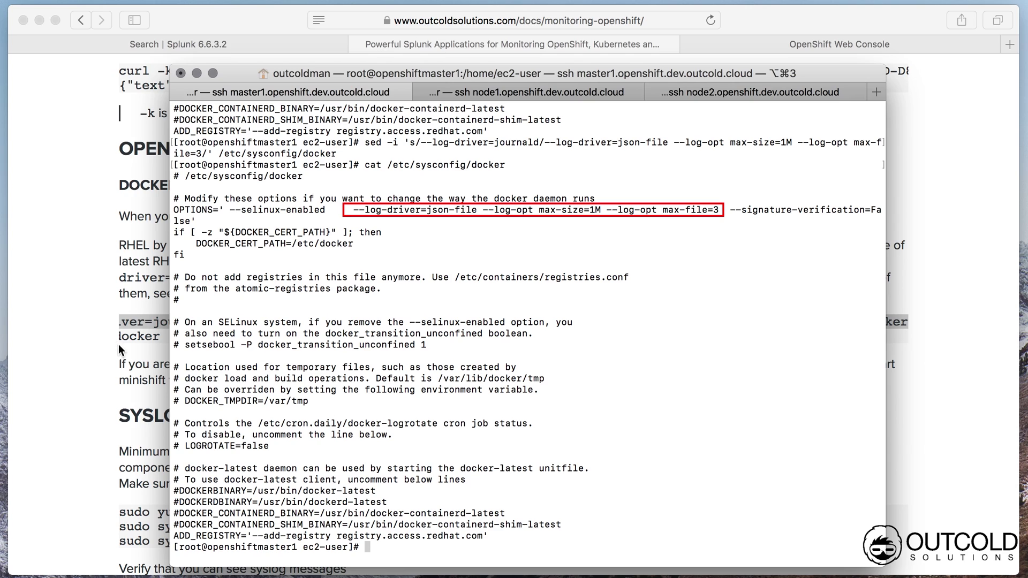
pyautogui.write('systemc')
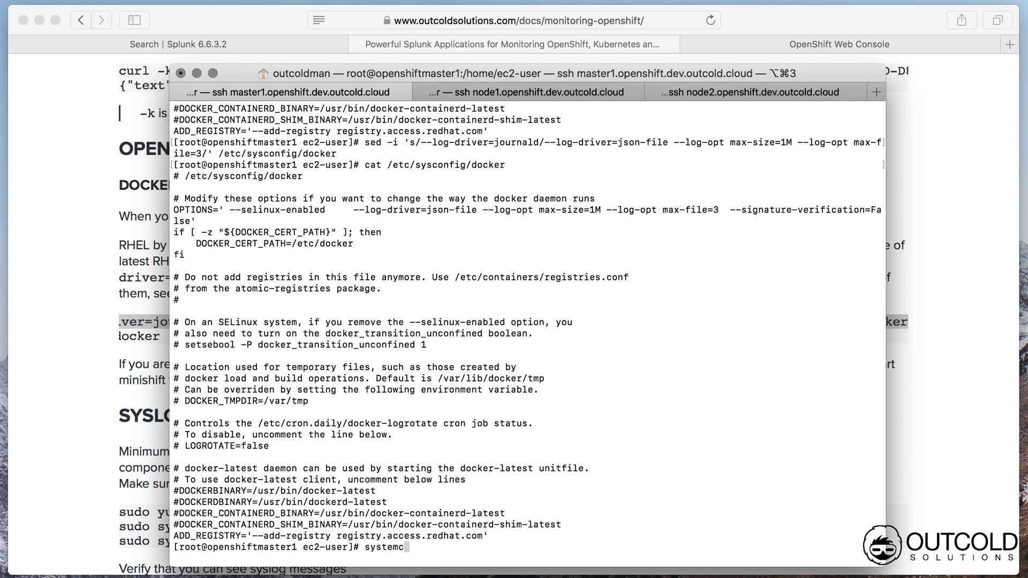
pyautogui.write('tl restart docker')
pyautogui.press('Return')
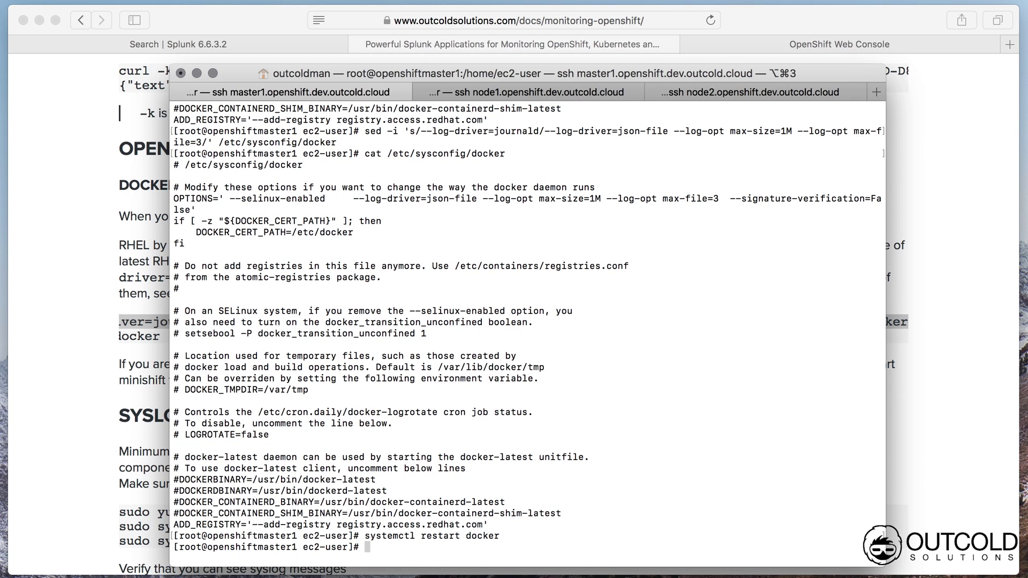
# Step: Switch Docker's log driver to json-file on node1 and node2 using the pasted sed command
pyautogui.press('super+shift+bracketright')
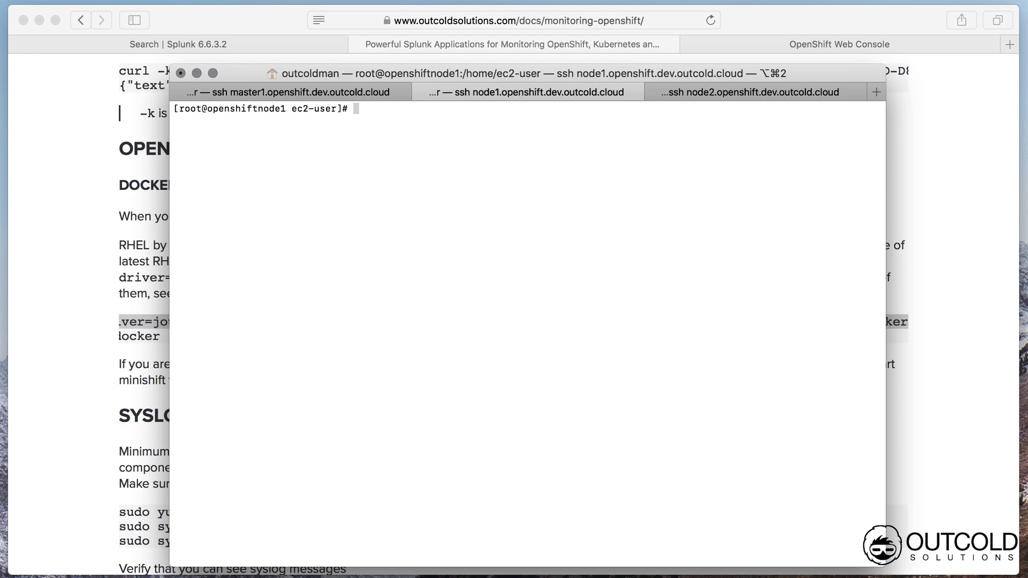
pyautogui.press('super+v')
pyautogui.press('Return')
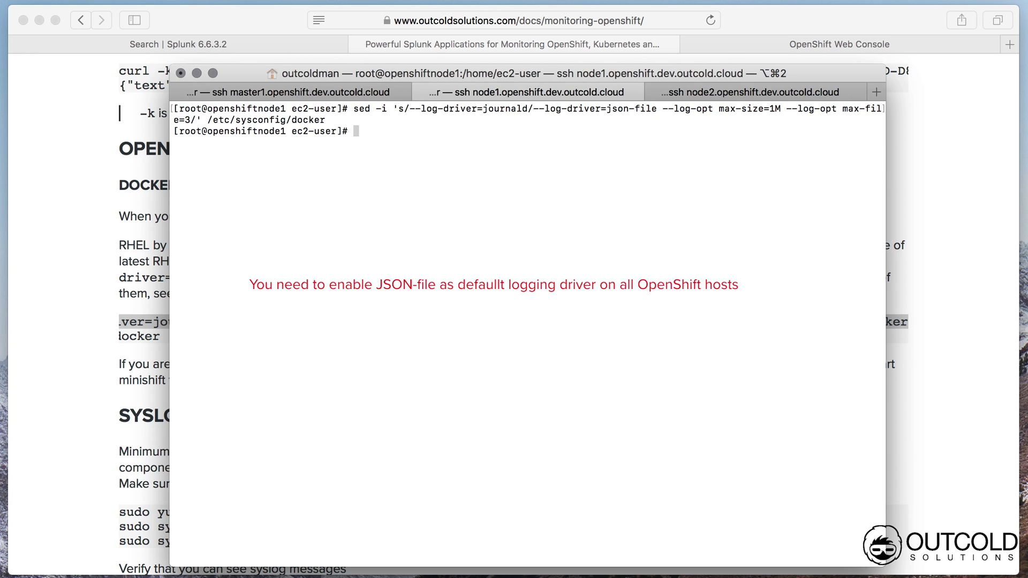
pyautogui.press('super+shift+bracketright')
pyautogui.press('super+v')
pyautogui.press('Return')
pyautogui.press('super+shift+bracketright')
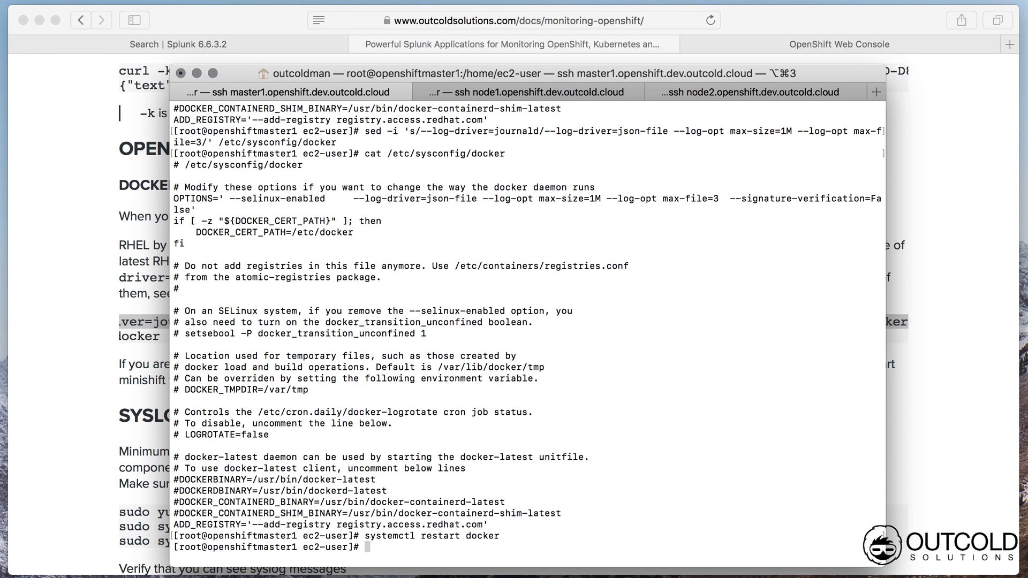
# Step: Restart Docker on node1 and node2 with systemctl restart docker
pyautogui.moveTo(364, 536); pyautogui.dragTo(501, 536)
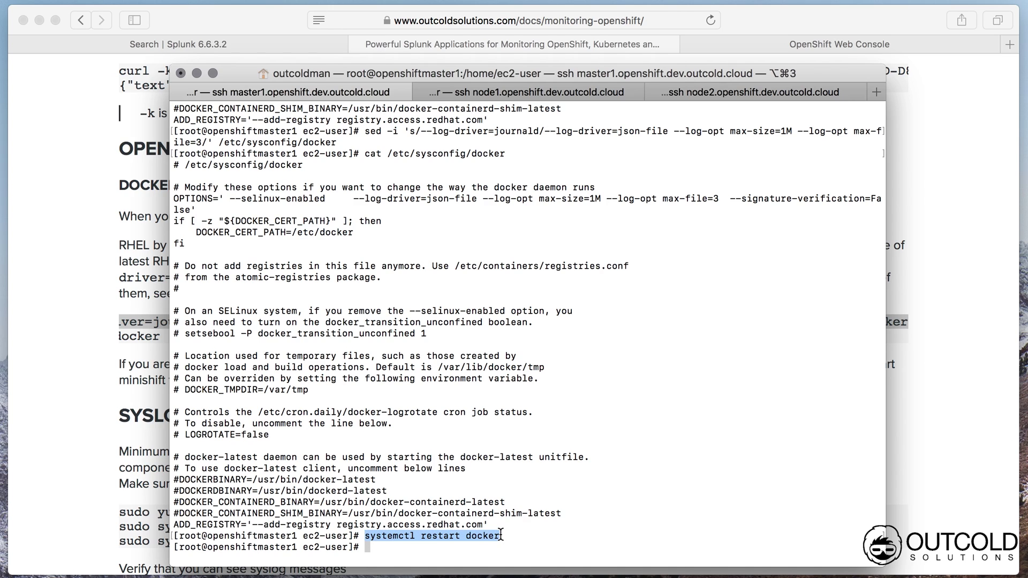
pyautogui.press('super+c')
pyautogui.press('super+shift+bracketright')
pyautogui.press('super+v')
pyautogui.press('Return')
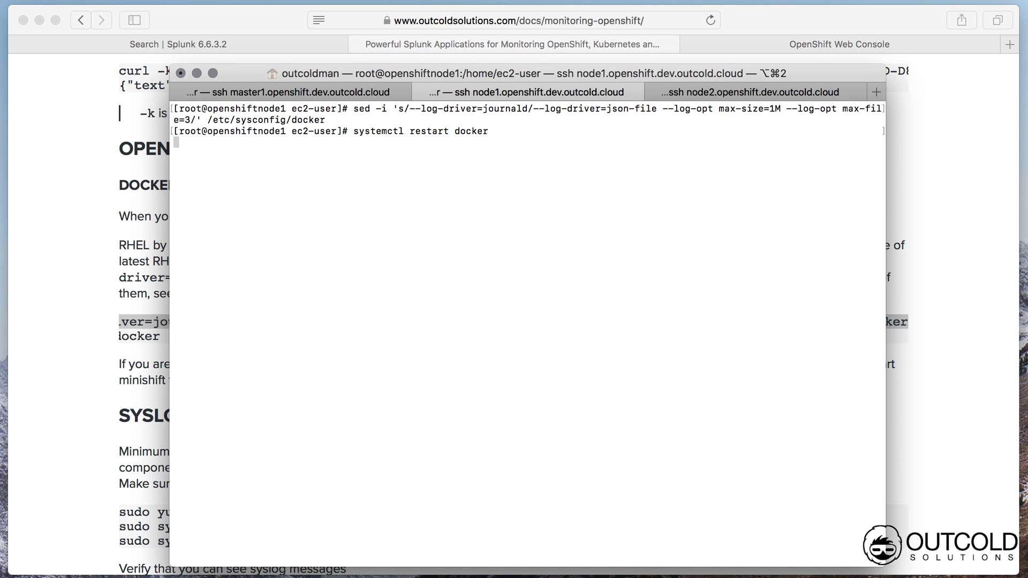
pyautogui.press('super+shift+bracketright')
pyautogui.press('super+v')
pyautogui.press('Return')
pyautogui.press('super+shift+bracketleft')
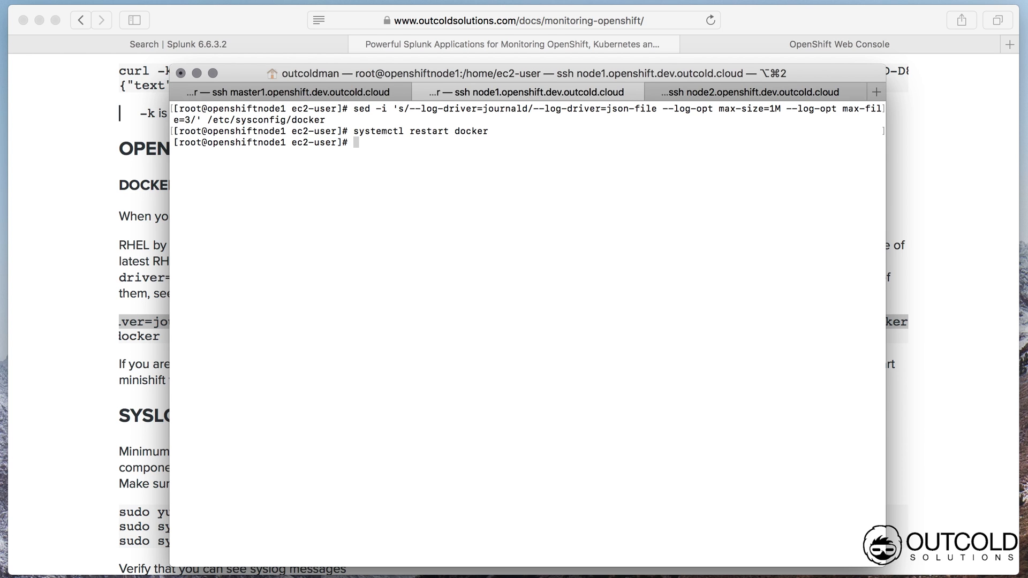
# Step: On master, run oc get nodes, exit root, and rerun it to see all three nodes Ready
pyautogui.press('super+shift+bracketleft')
pyautogui.write('oc get nodes')
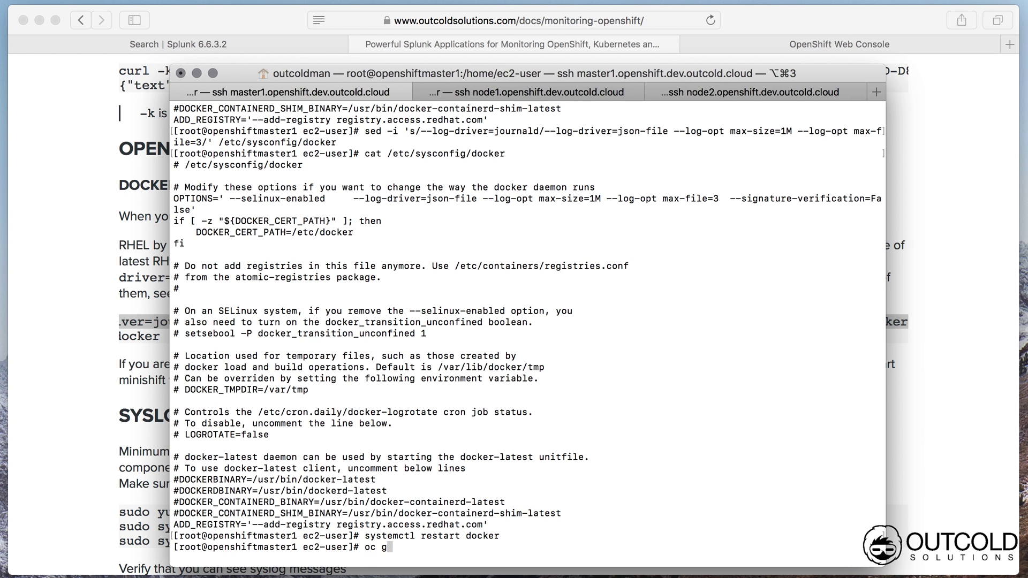
pyautogui.press('Return')
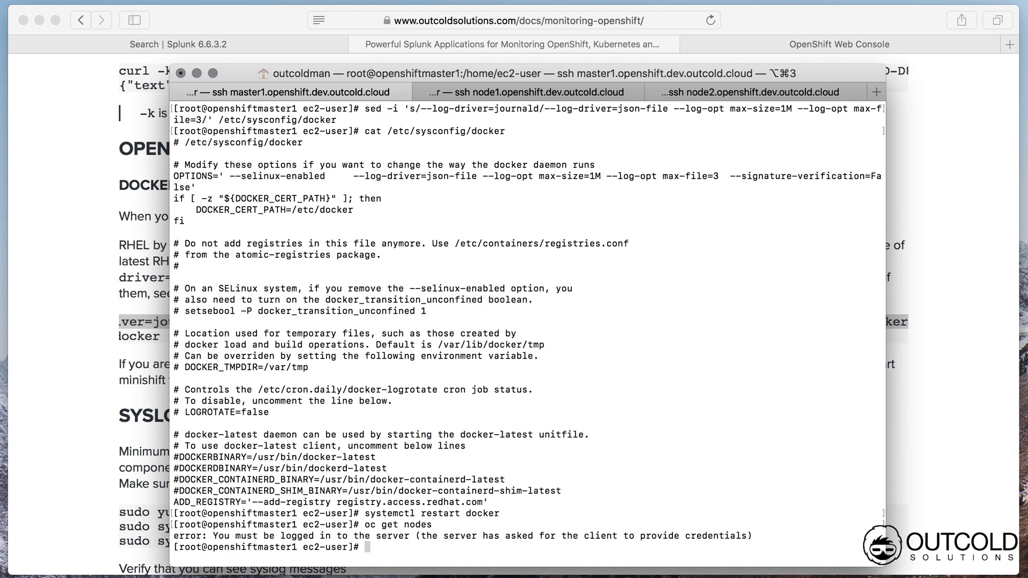
pyautogui.write('exit')
pyautogui.press('Return')
pyautogui.moveTo(365, 502); pyautogui.dragTo(448, 502)
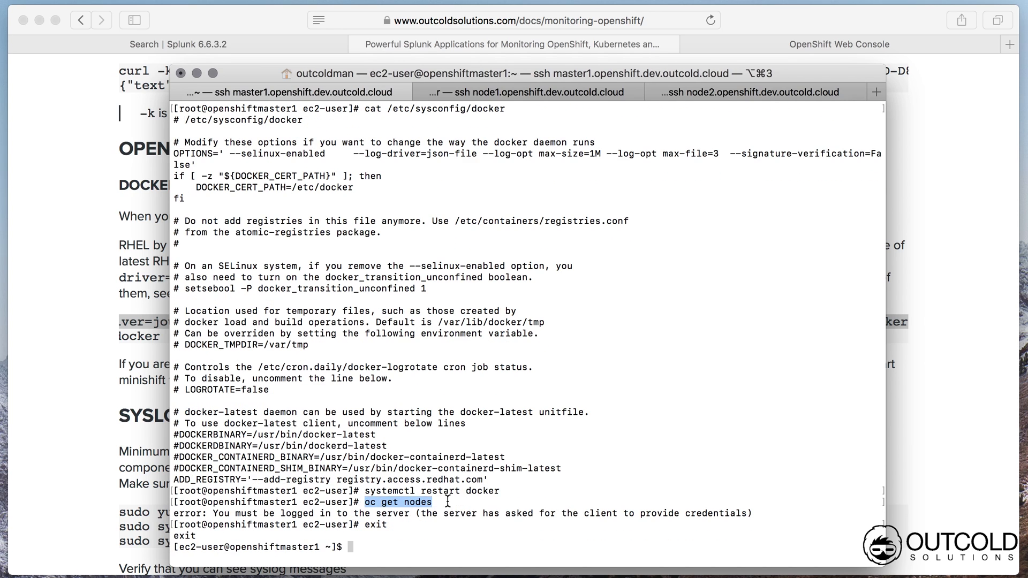
pyautogui.press('super+c')
pyautogui.press('super+v')
pyautogui.press('Return')
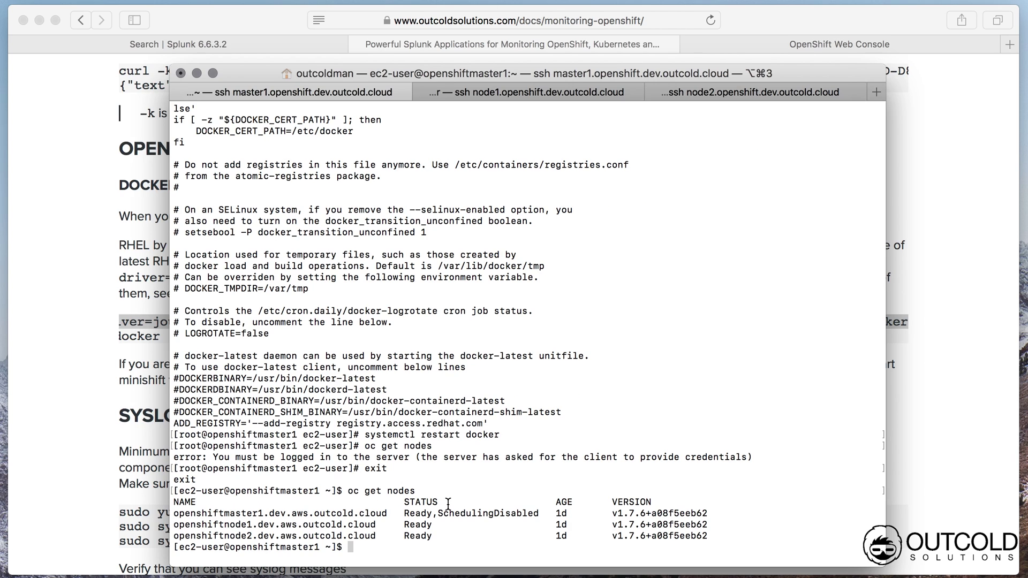
# Step: Copy the tail command from the docs' Syslog section and run tail /var/log/messages as root on master1
pyautogui.click(82, 387)
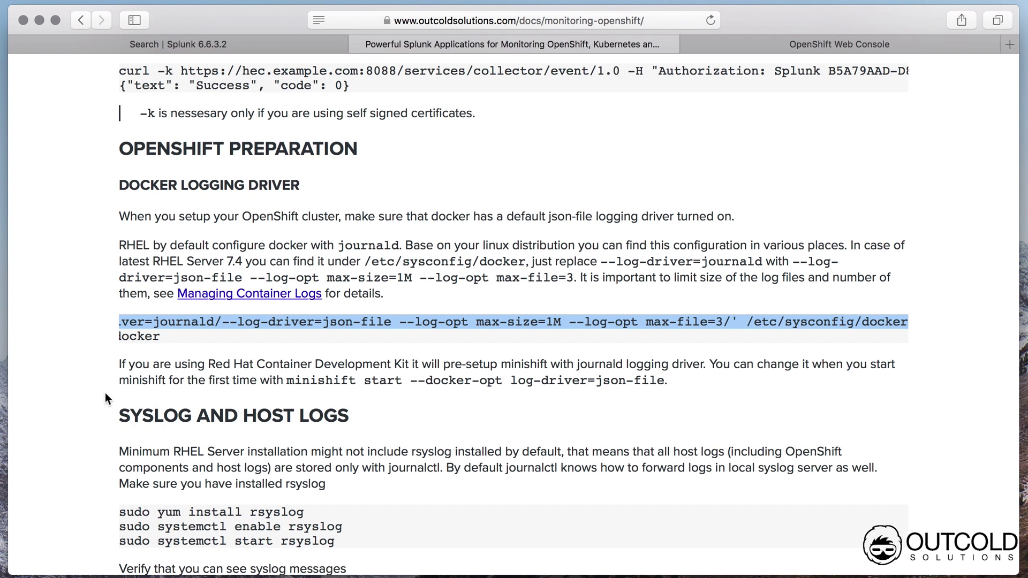
pyautogui.scroll(-6, 161, 412)
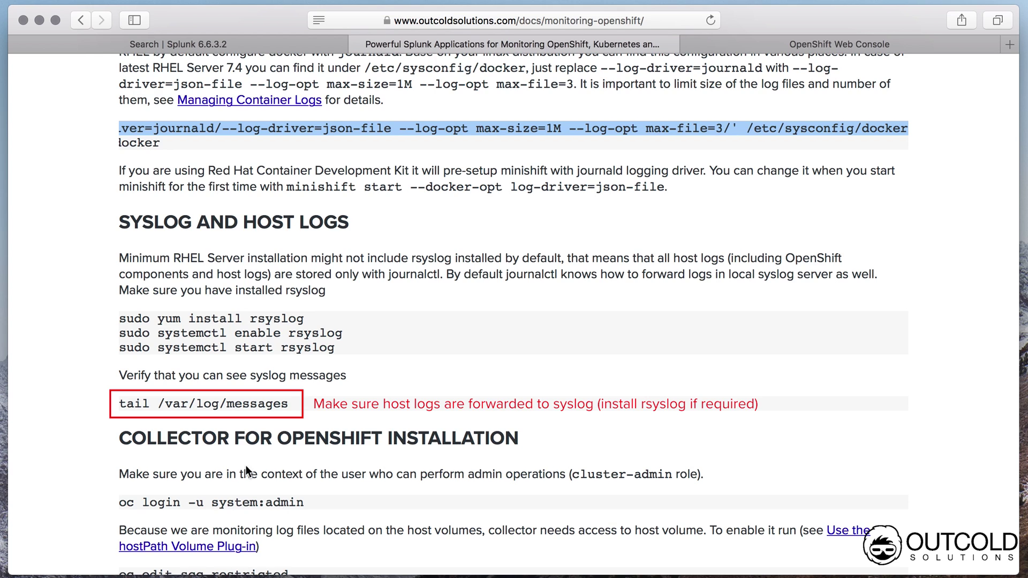
pyautogui.click(257, 438)
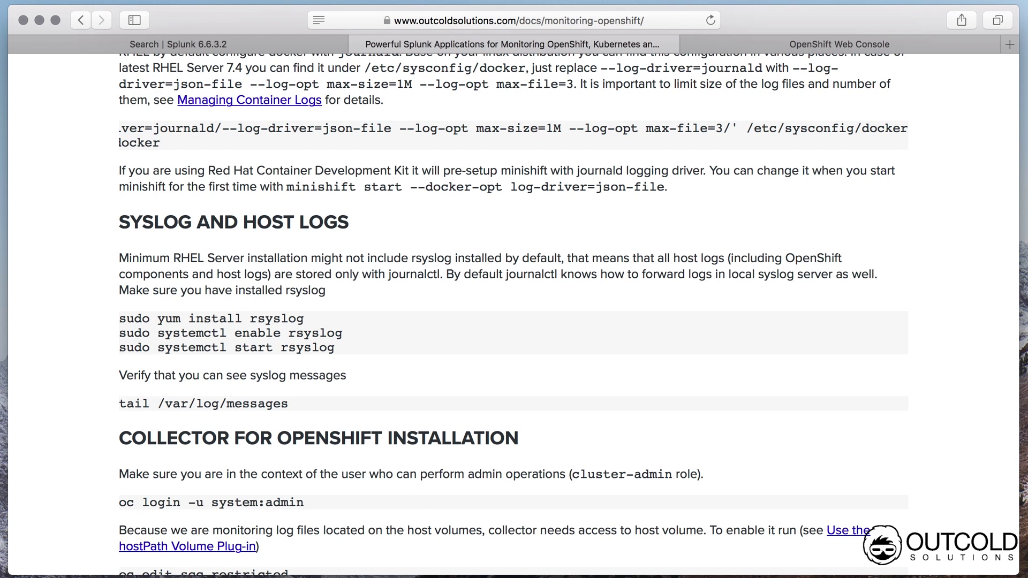
pyautogui.moveTo(120, 404); pyautogui.dragTo(289, 407)
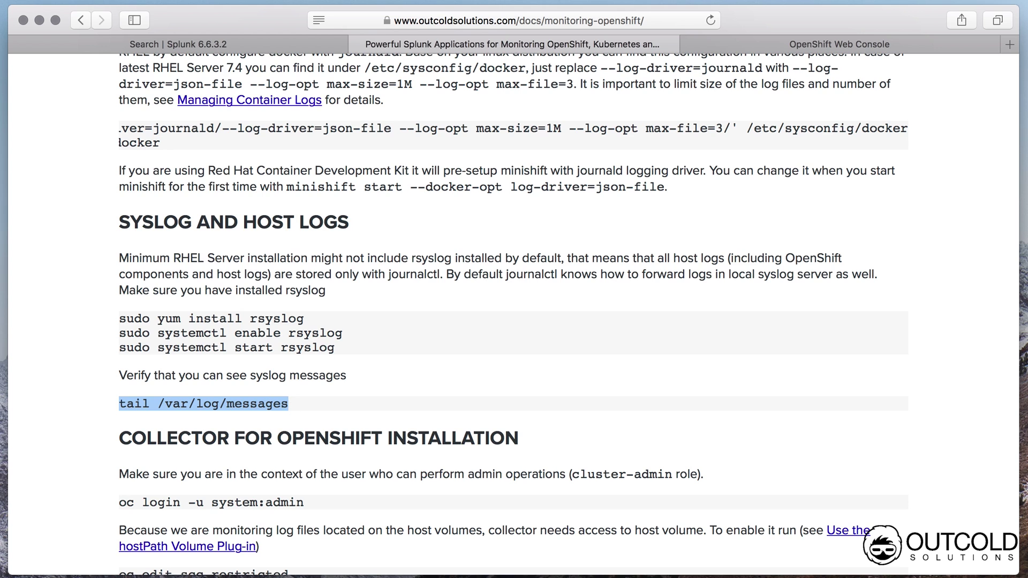
pyautogui.press('super+Tab')
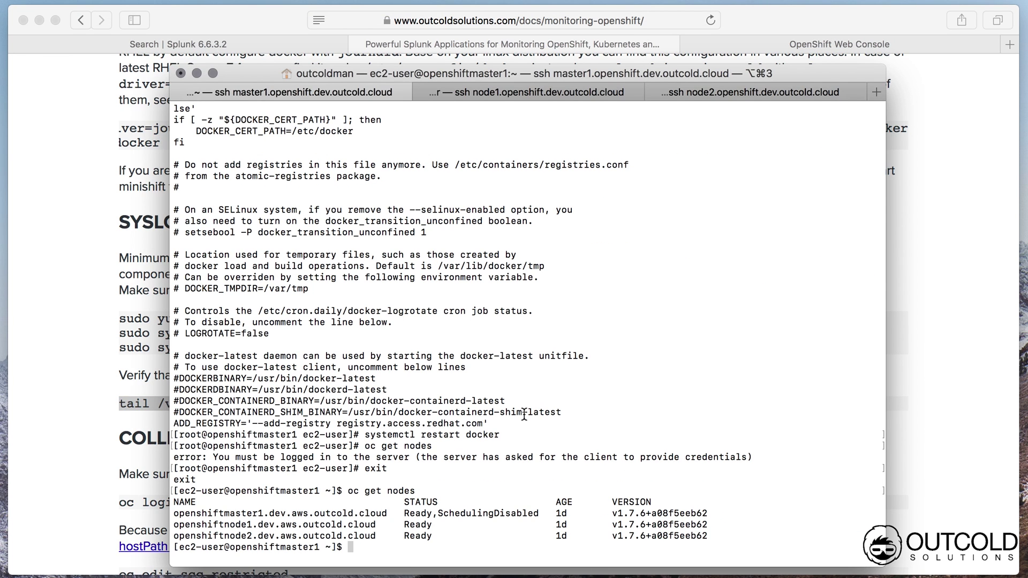
pyautogui.write('sudo -s')
pyautogui.press('Return')
pyautogui.write('tail /var/log/messages')
pyautogui.press('Return')
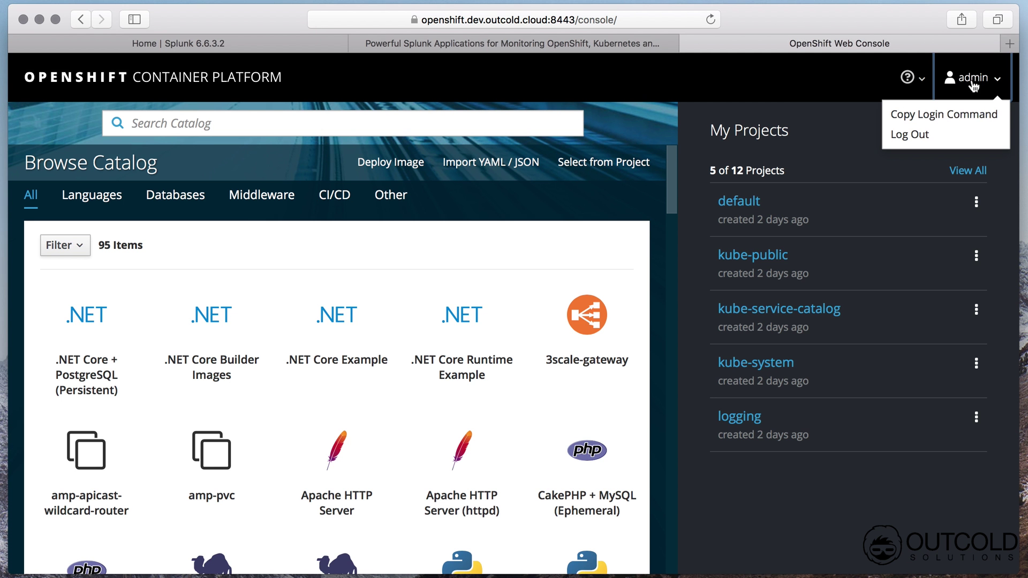
# Step: Log the local oc client in with the console's copied login command, then run oc get nodes and ls
pyautogui.click(973, 116)
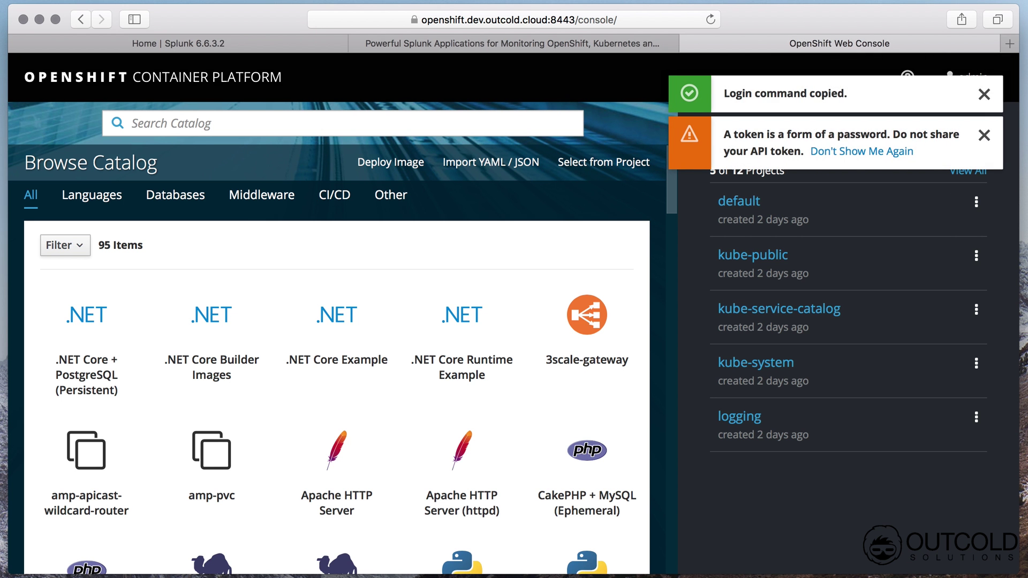
pyautogui.press('super+Tab')
pyautogui.press('super+v')
pyautogui.press('Return')
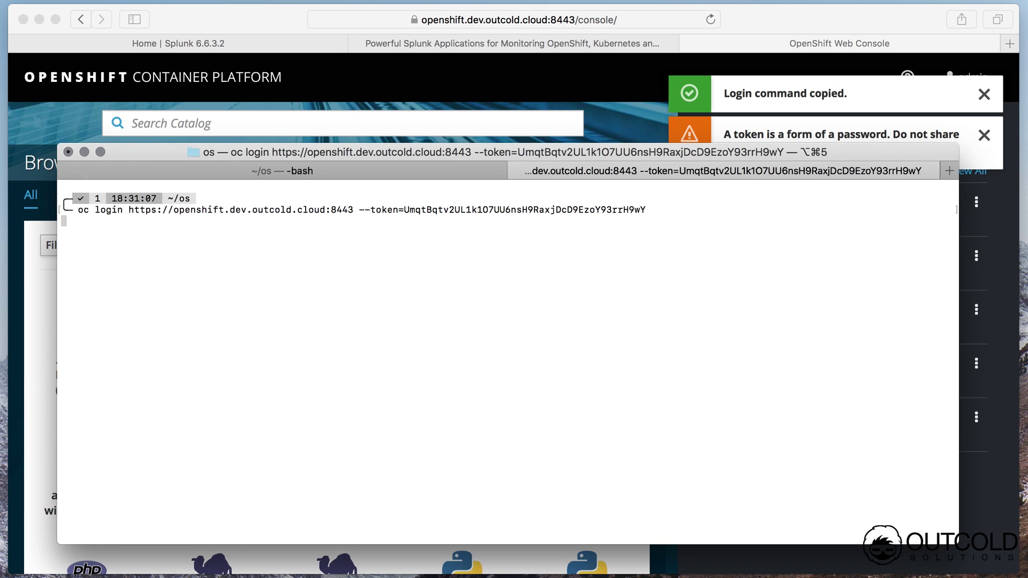
pyautogui.write('oc get nodes')
pyautogui.press('Return')
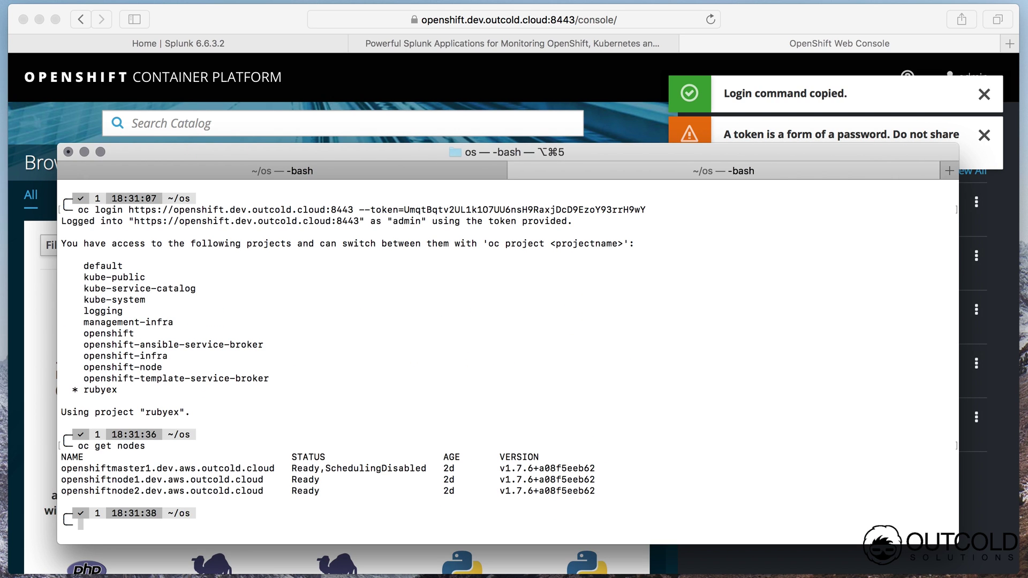
pyautogui.write('ls')
pyautogui.press('Return')
pyautogui.click(442, 50)
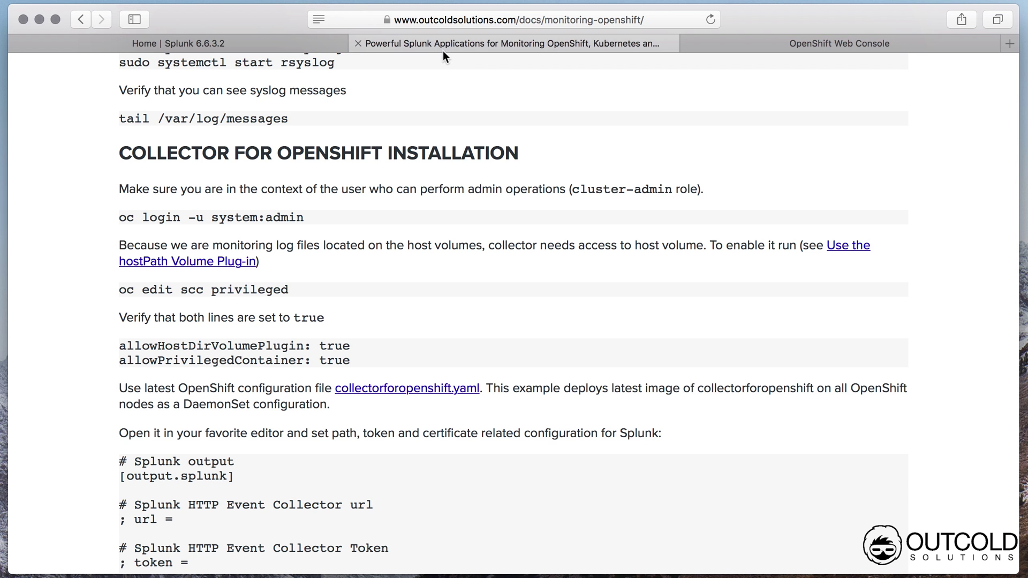
pyautogui.moveTo(122, 290); pyautogui.dragTo(381, 298)
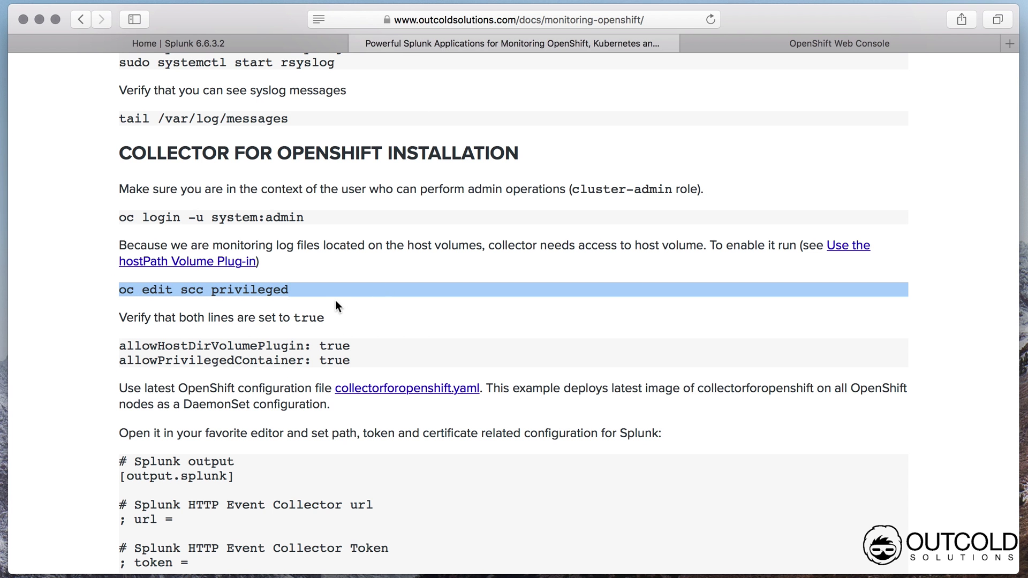
pyautogui.click(289, 291)
pyautogui.moveTo(289, 290); pyautogui.dragTo(117, 290)
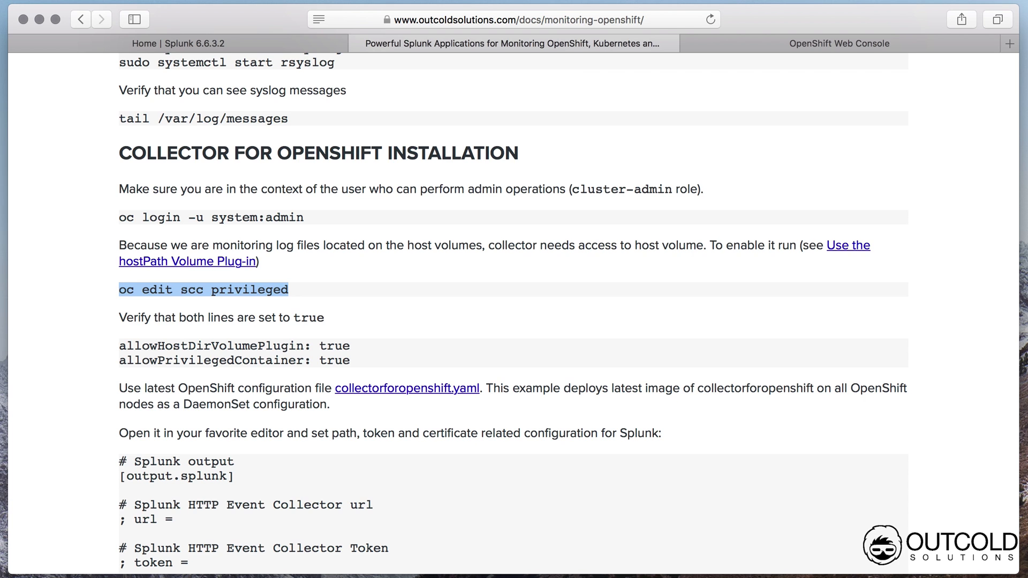
pyautogui.press('super+c')
pyautogui.press('super+Tab')
pyautogui.press('super+v')
pyautogui.press('Return')
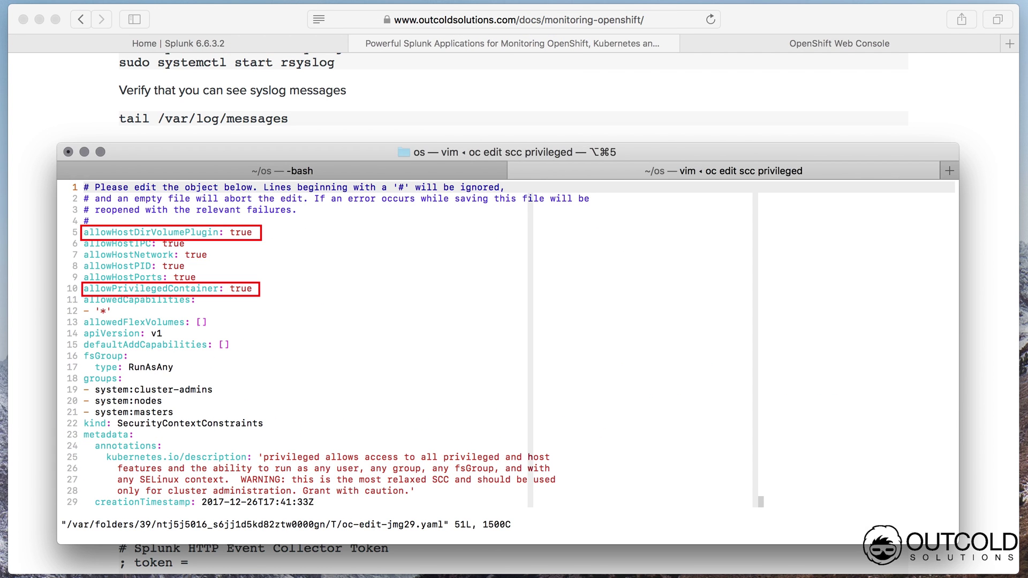
pyautogui.press('Down')
pyautogui.press('Down')
pyautogui.press('Down')
pyautogui.press('Down')
pyautogui.press('Down')
pyautogui.press('Down')
pyautogui.press('Down')
pyautogui.press('Down')
pyautogui.press('Down')
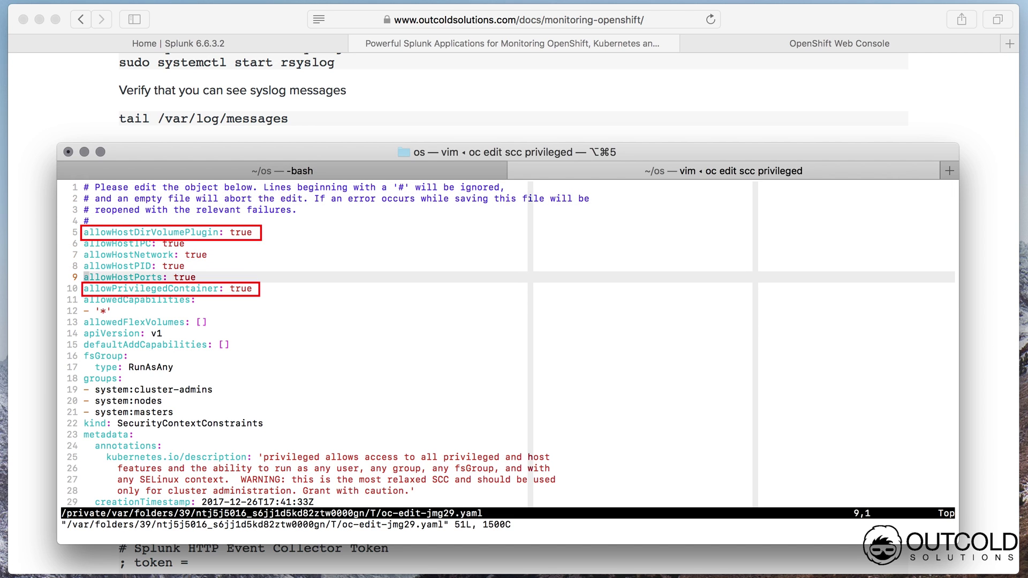
pyautogui.write(':q!')
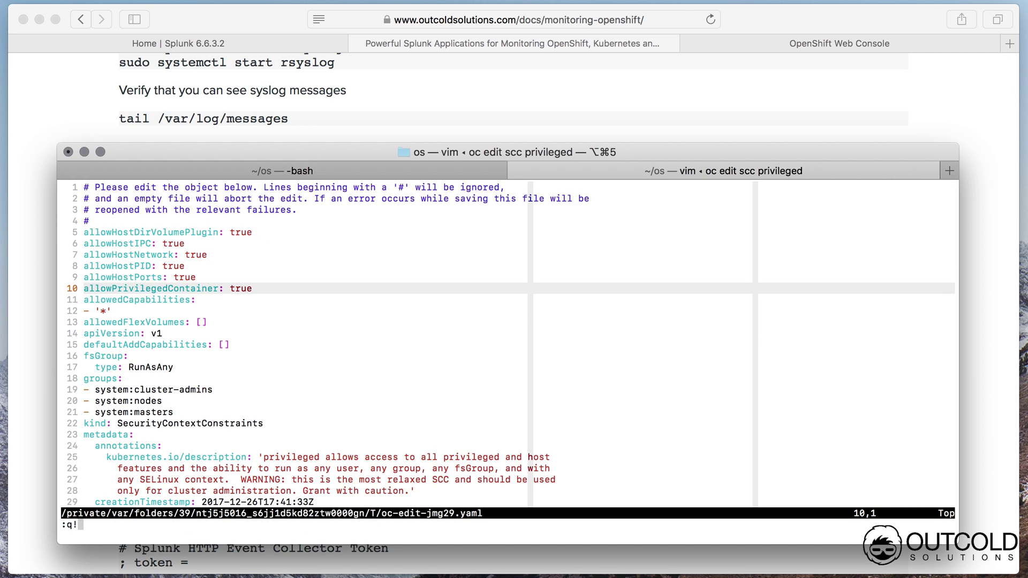
pyautogui.press('Return')
# Step: Open the collectorforopenshift.yaml gist as raw text and grab its address from the address bar
pyautogui.click(686, 139)
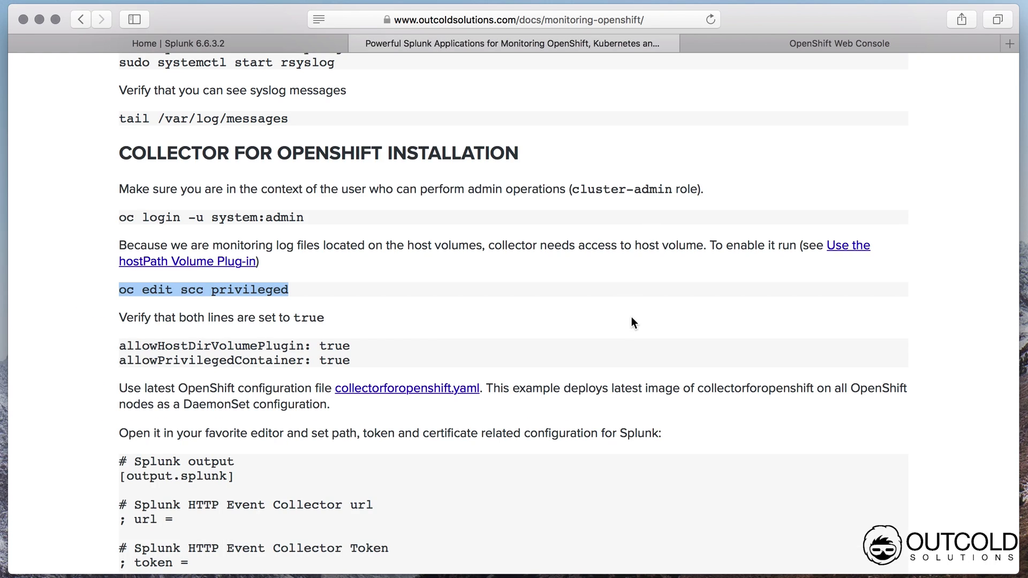
pyautogui.scroll(-4, 333, 415)
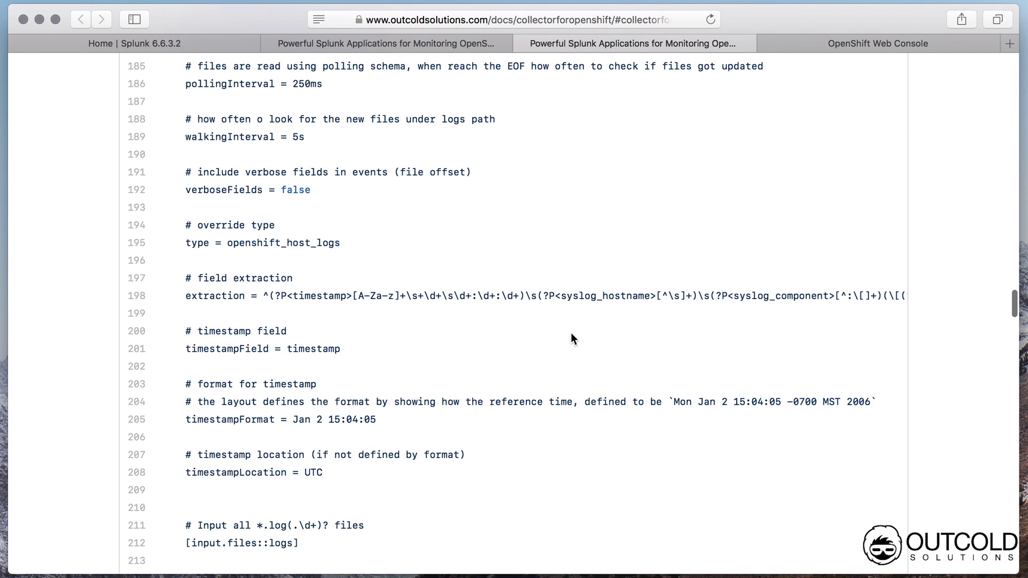
pyautogui.scroll(-10, 453, 407)
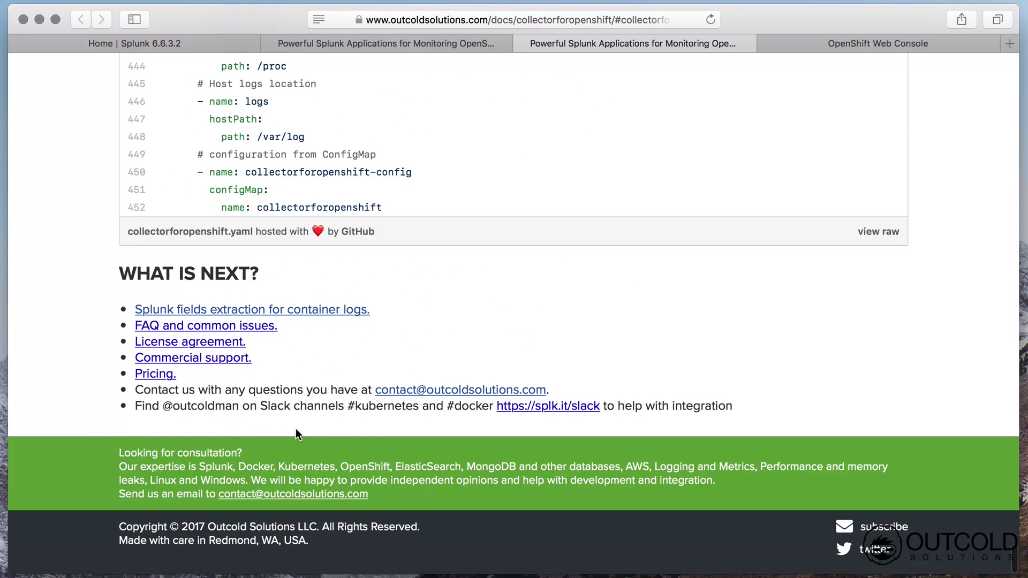
pyautogui.click(239, 238)
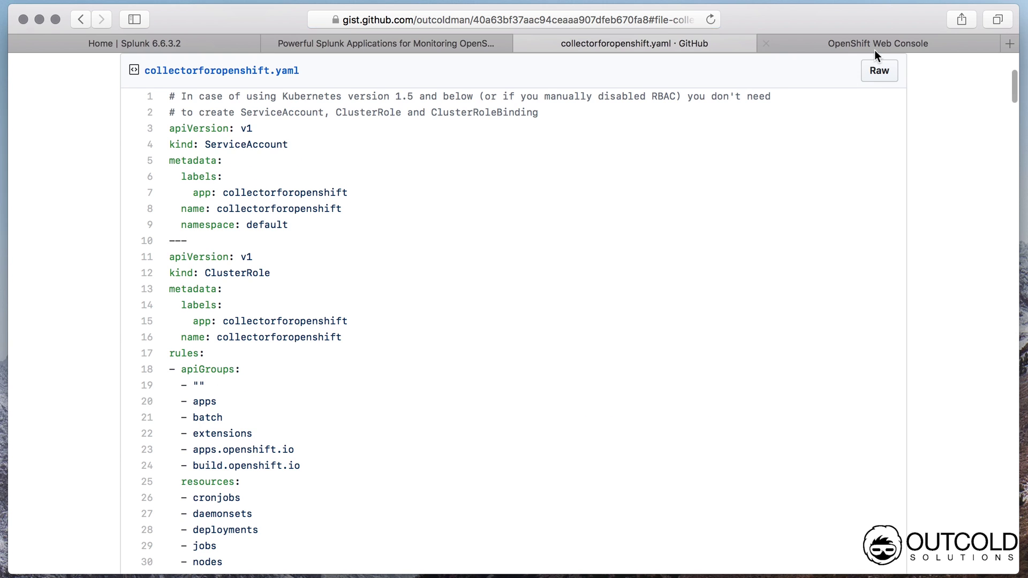
pyautogui.click(879, 70)
pyautogui.click(629, 17)
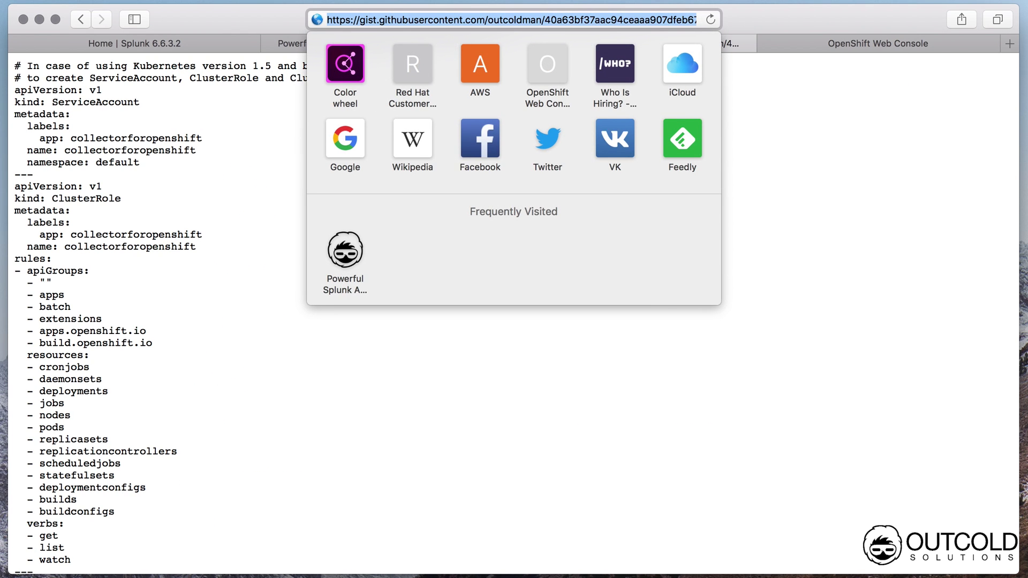
pyautogui.press('super+Tab')
# Step: Download collectorforopenshift.yaml with curl -O from the raw gist address and confirm it with ls
pyautogui.write('cu')
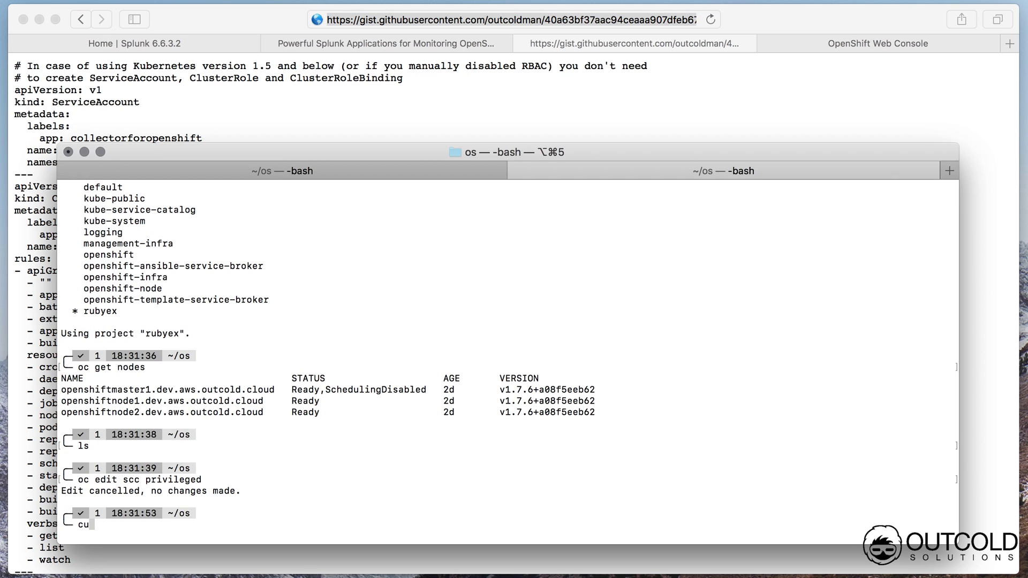
pyautogui.write('rl -O')
pyautogui.press('super+v')
pyautogui.press('Return')
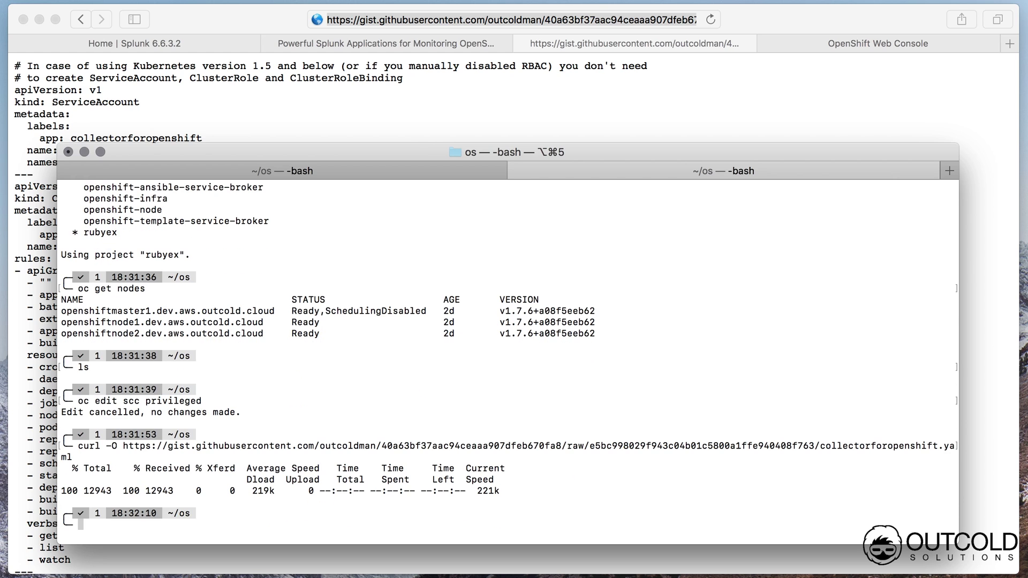
pyautogui.write('ls')
pyautogui.press('Return')
# Step: In vim, find the Splunk output section and set url to the HEC endpoint from the curl test
pyautogui.write('vim collectorforopenshift.yaml')
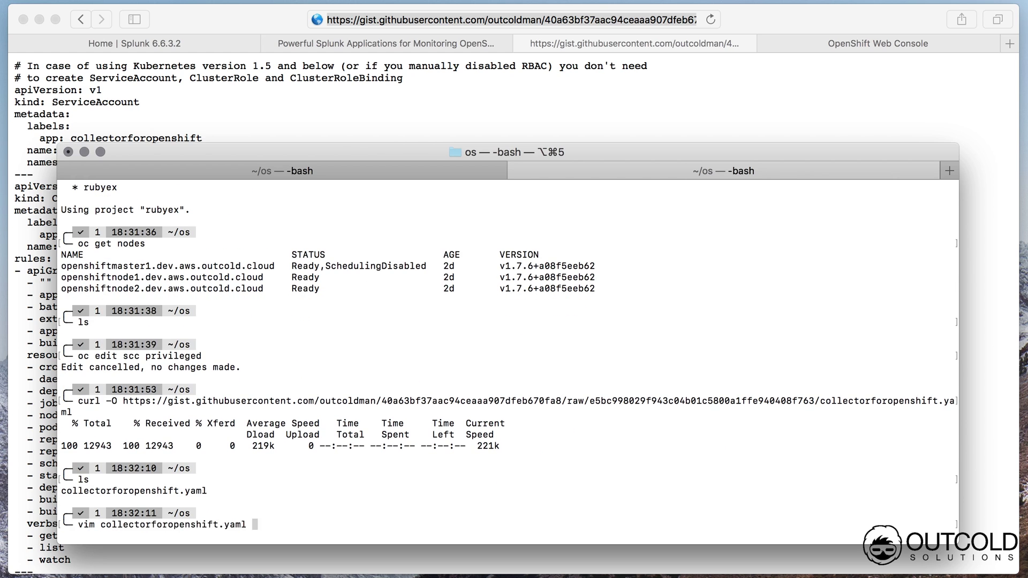
pyautogui.press('Return')
pyautogui.write('/splunk')
pyautogui.press('Return')
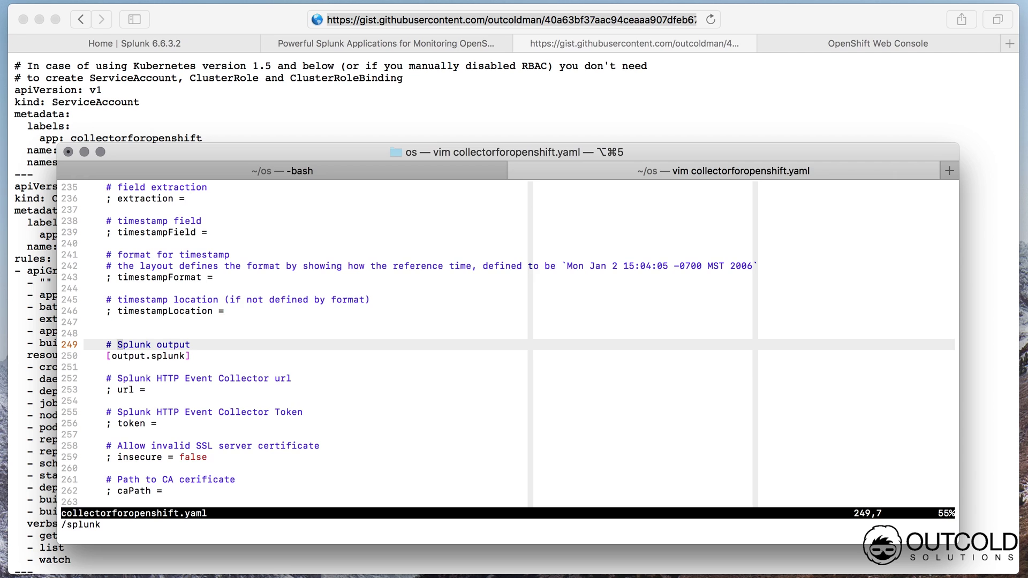
pyautogui.press('Down')
pyautogui.press('Down')
pyautogui.press('Down')
pyautogui.press('Down')
pyautogui.press('^')
pyautogui.press('x')
pyautogui.press('x')
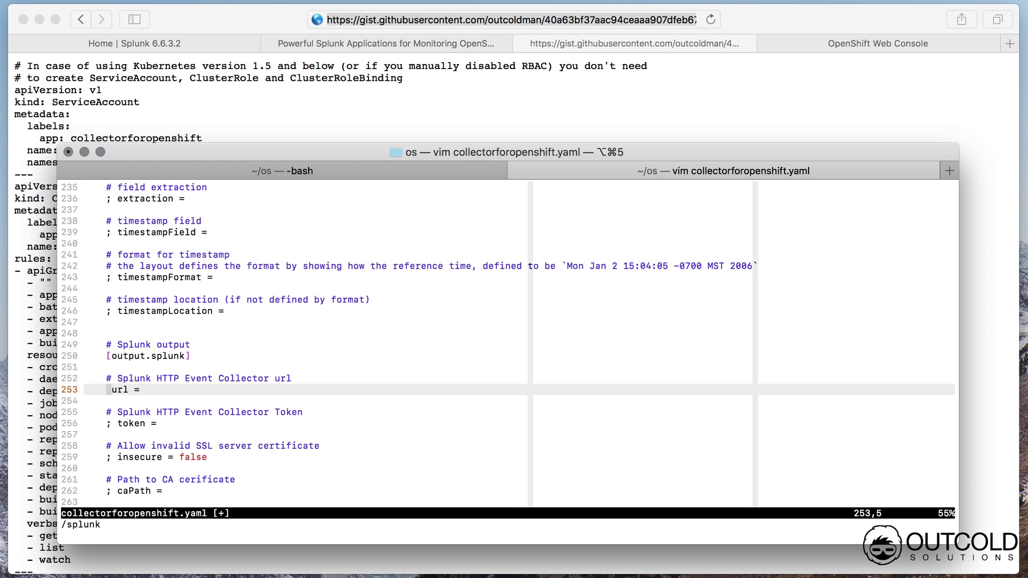
pyautogui.press('A')
pyautogui.press('super+shift+bracketleft')
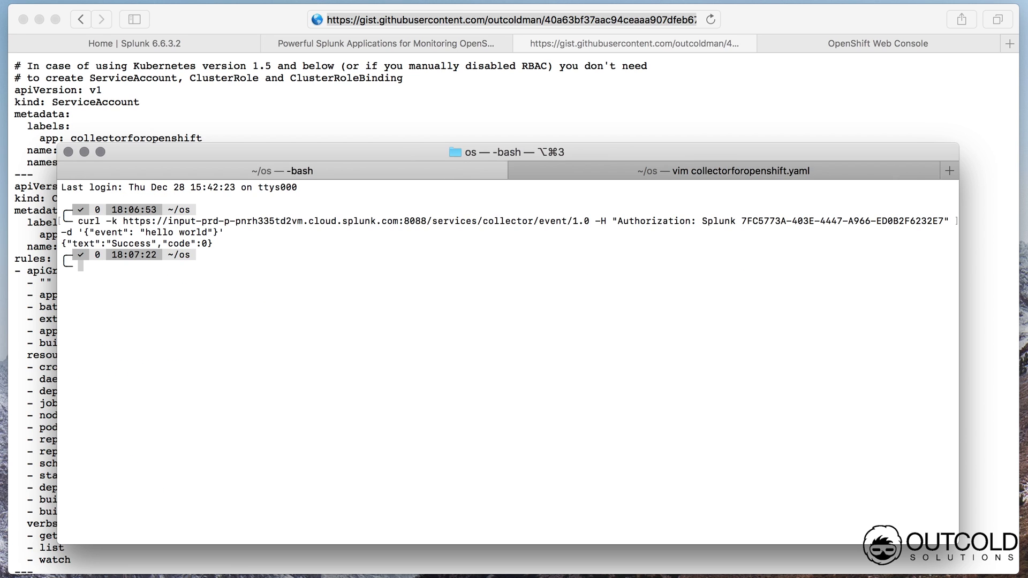
pyautogui.moveTo(169, 221); pyautogui.dragTo(427, 222)
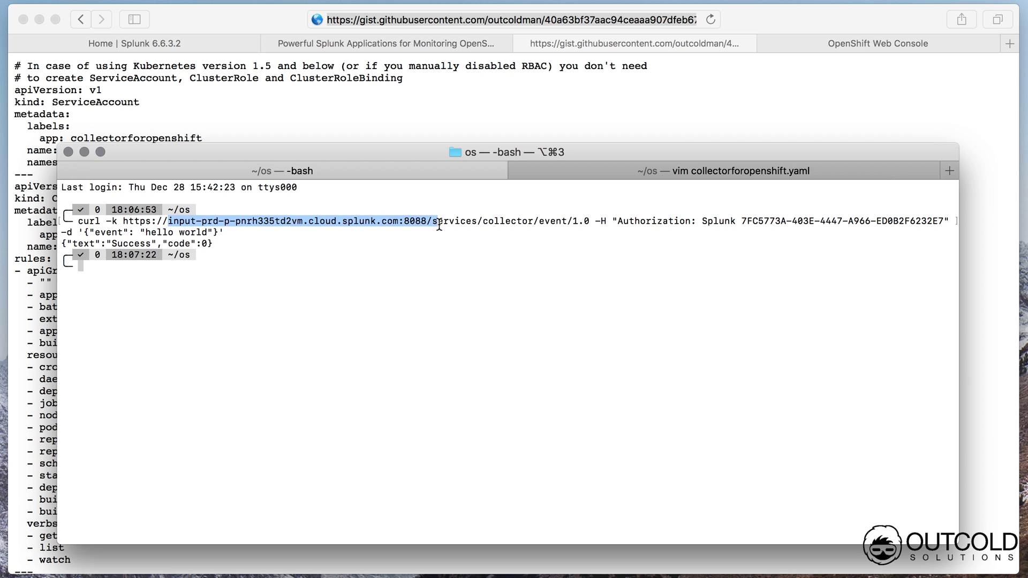
pyautogui.moveTo(595, 225)
pyautogui.mouseDown()
pyautogui.moveTo(119, 222)
pyautogui.moveTo(591, 222)
pyautogui.mouseUp()
pyautogui.click(123, 222)
pyautogui.press('super+shift+bracketright')
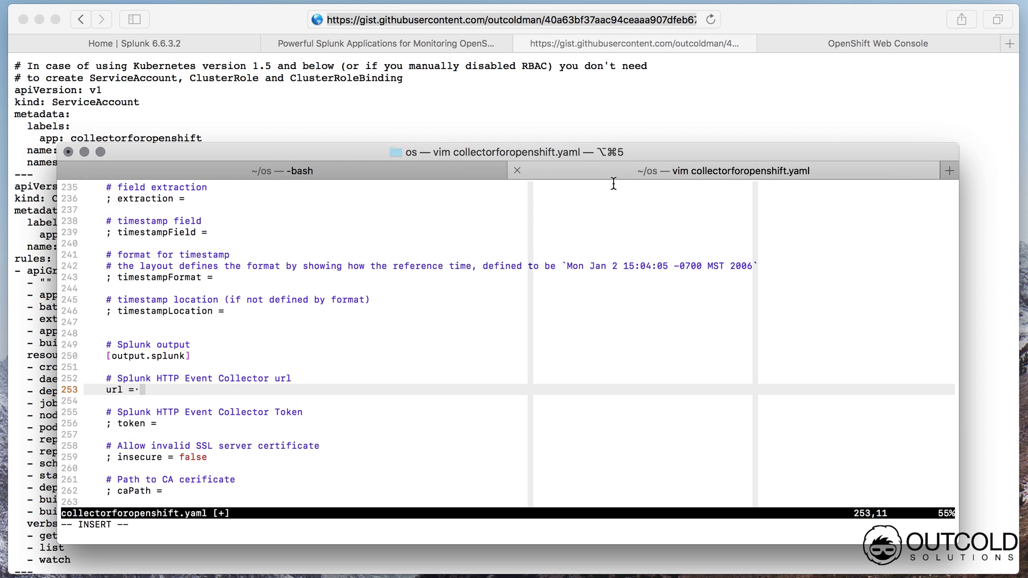
pyautogui.press('super+v')
pyautogui.press('Down')
pyautogui.press('Down')
pyautogui.press('Down')
# Step: Uncomment token and paste the HEC token copied from the curl command
pyautogui.press('End')
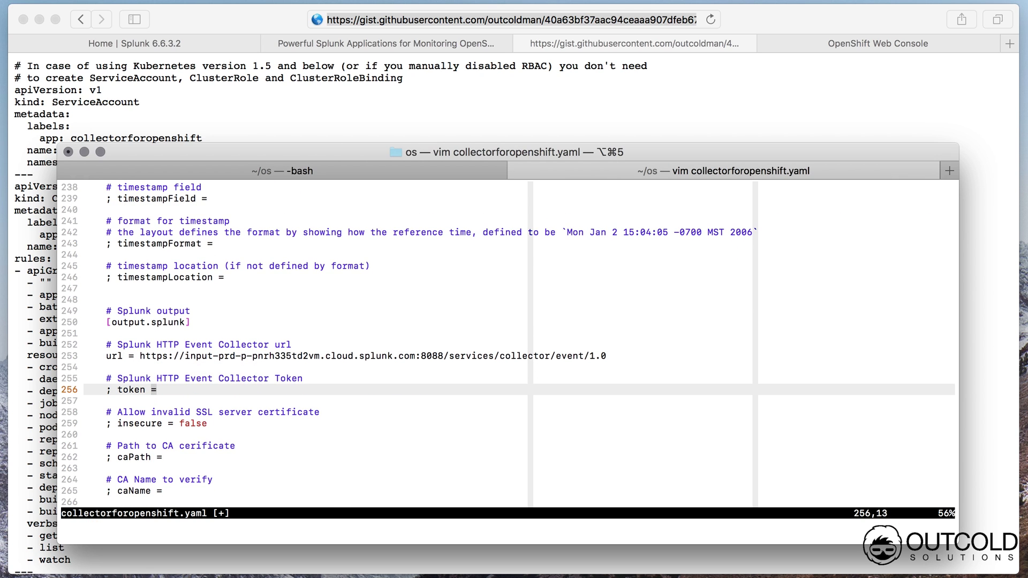
pyautogui.press('^')
pyautogui.press('x')
pyautogui.press('x')
pyautogui.press('A')
pyautogui.press('super+shift+bracketleft')
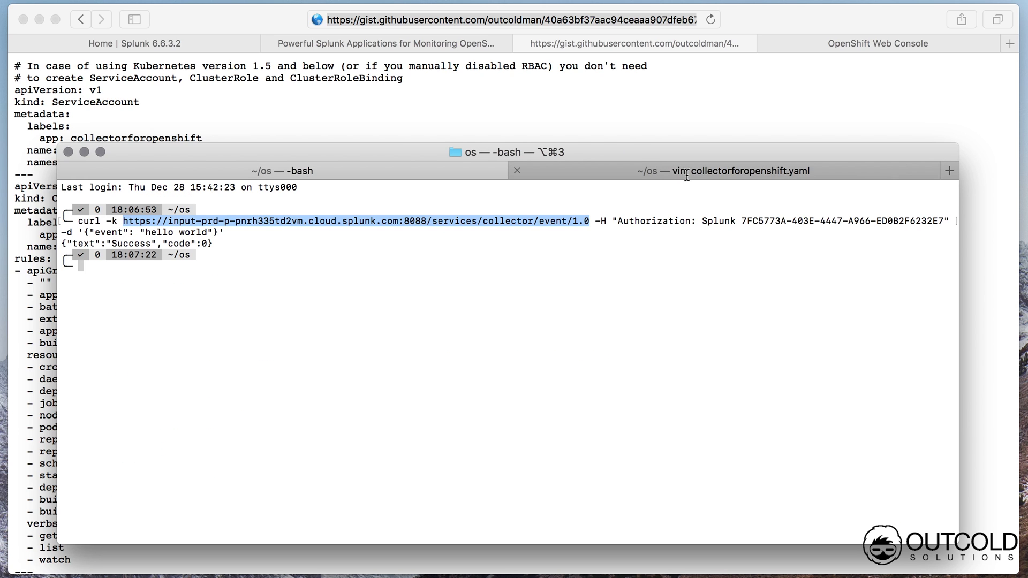
pyautogui.moveTo(742, 220); pyautogui.dragTo(944, 219)
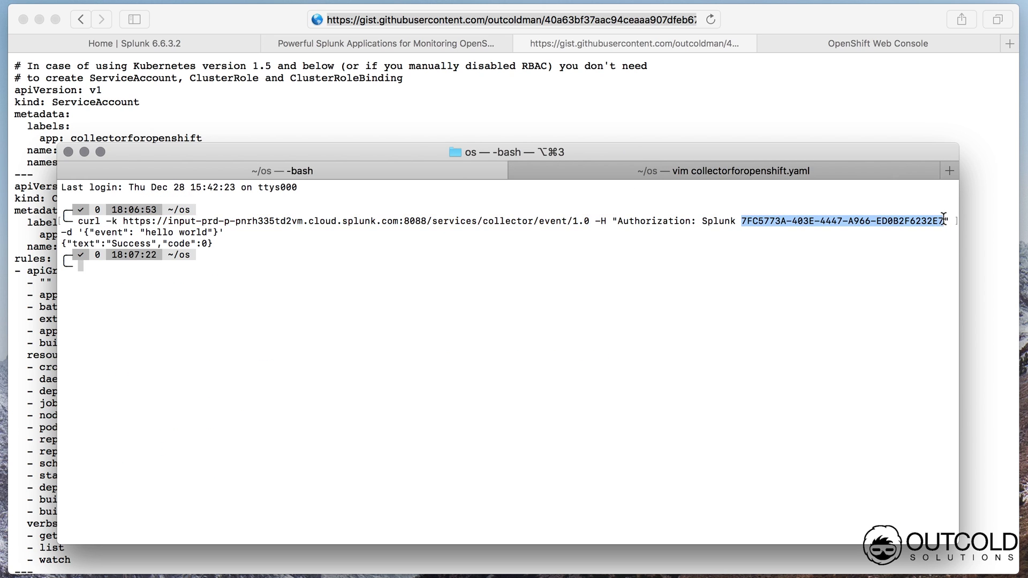
pyautogui.press('super+shift+bracketright')
pyautogui.press('super+v')
pyautogui.press('Escape')
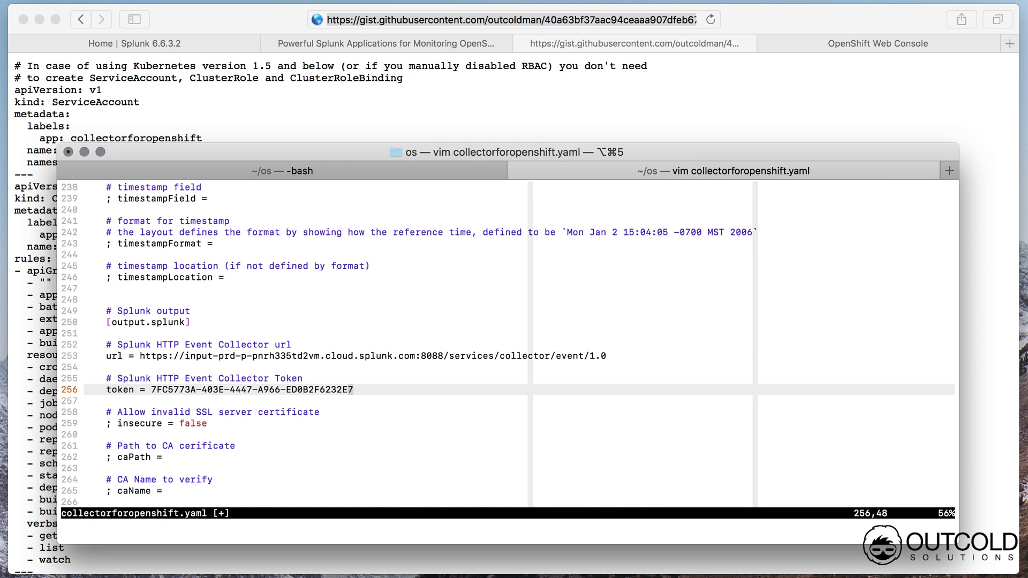
# Step: Uncomment insecure, change it to true, and save the file with :wq
pyautogui.press('j')
pyautogui.press('j')
pyautogui.press('j')
pyautogui.press('^')
pyautogui.press('x')
pyautogui.press('x')
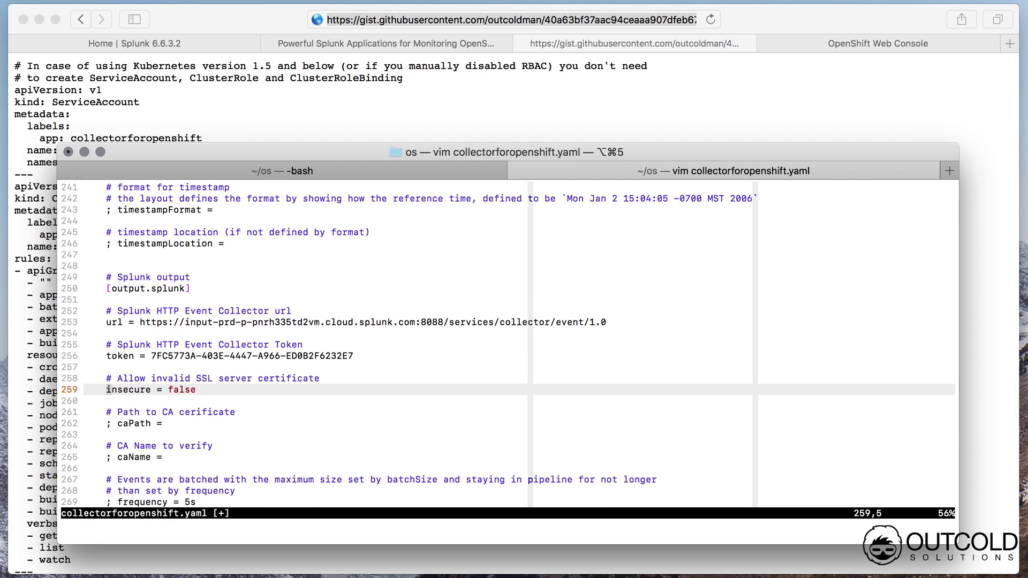
pyautogui.press('A')
pyautogui.press('BackSpace')
pyautogui.press('BackSpace')
pyautogui.press('BackSpace')
pyautogui.press('BackSpace')
pyautogui.press('BackSpace')
pyautogui.write('true')
pyautogui.press('Escape')
pyautogui.write(':wq')
pyautogui.press('Return')
pyautogui.write('oc')
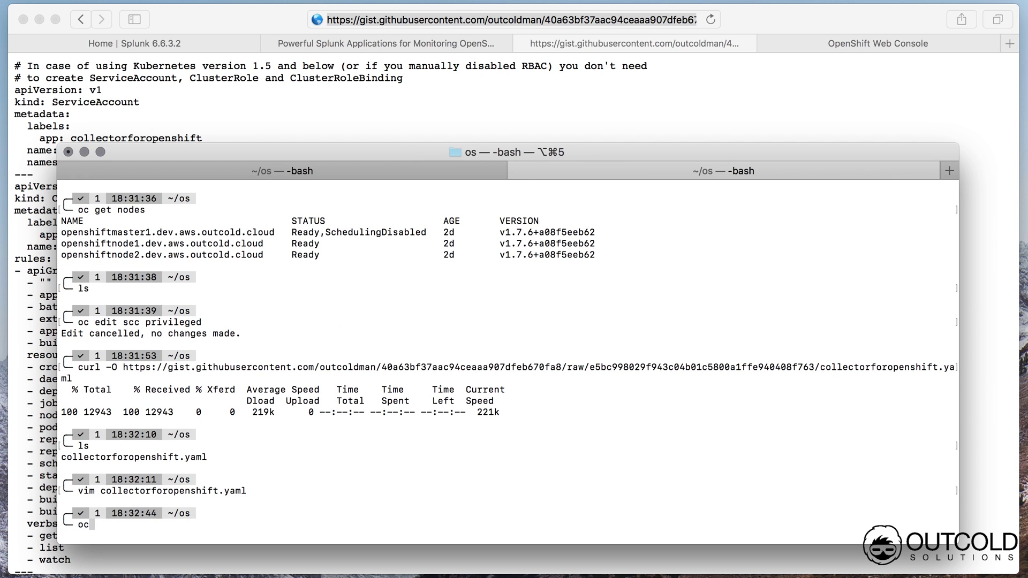
pyautogui.press('BackSpace')
pyautogui.press('BackSpace')
pyautogui.press('BackSpace')
# Step: Run oc apply -f ./collectorforopenshift.yaml copied from the installation docs
pyautogui.click(939, 103)
pyautogui.click(368, 43)
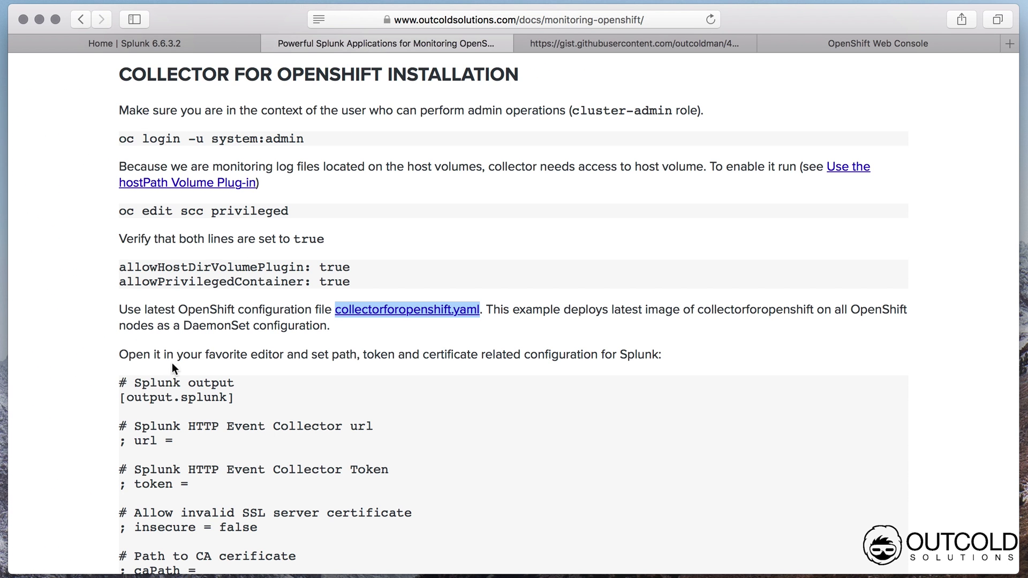
pyautogui.scroll(-10, 172, 362)
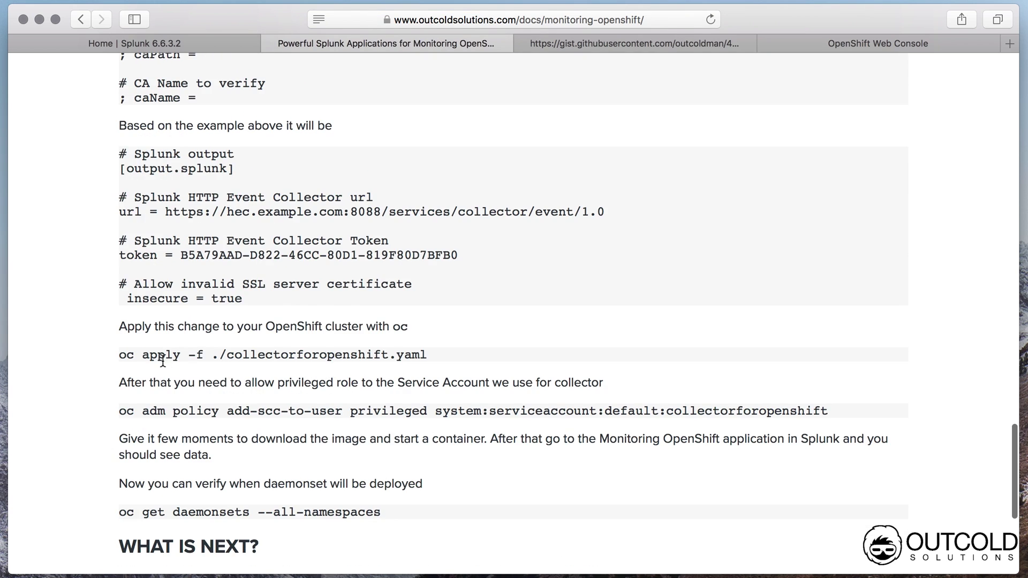
pyautogui.moveTo(121, 351)
pyautogui.mouseDown()
pyautogui.moveTo(452, 363)
pyautogui.moveTo(119, 356)
pyautogui.mouseUp()
pyautogui.press('super+c')
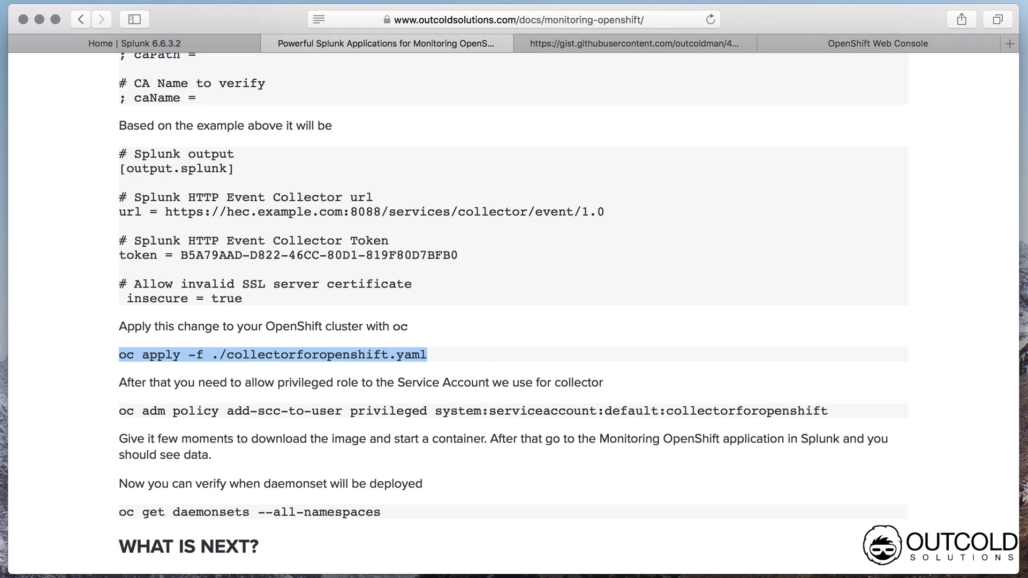
pyautogui.press('super+Tab')
pyautogui.press('super+v')
pyautogui.press('Return')
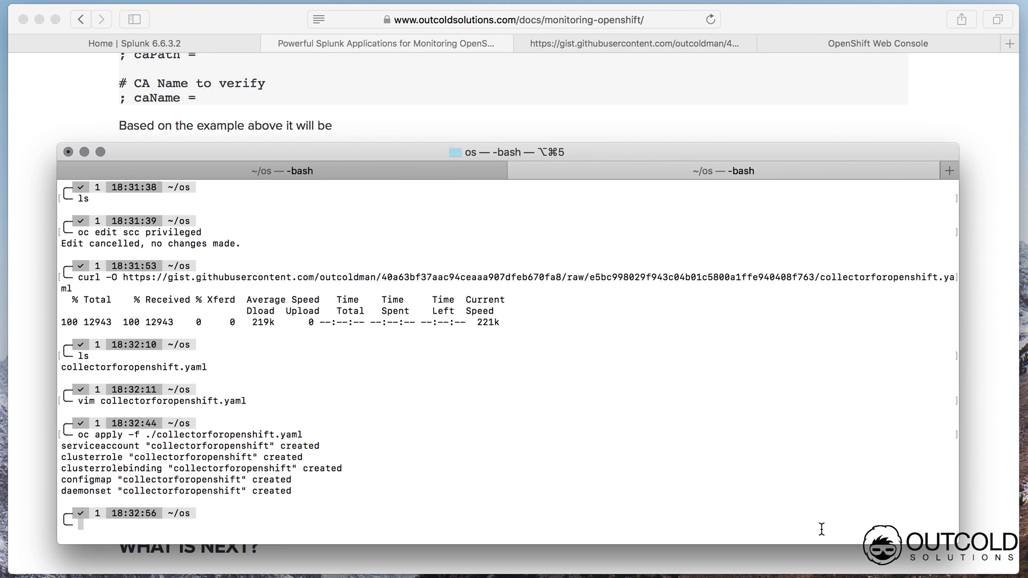
# Step: Grant the collector's service account the privileged SCC with oc adm policy add-scc-to-user
pyautogui.press('super+Tab')
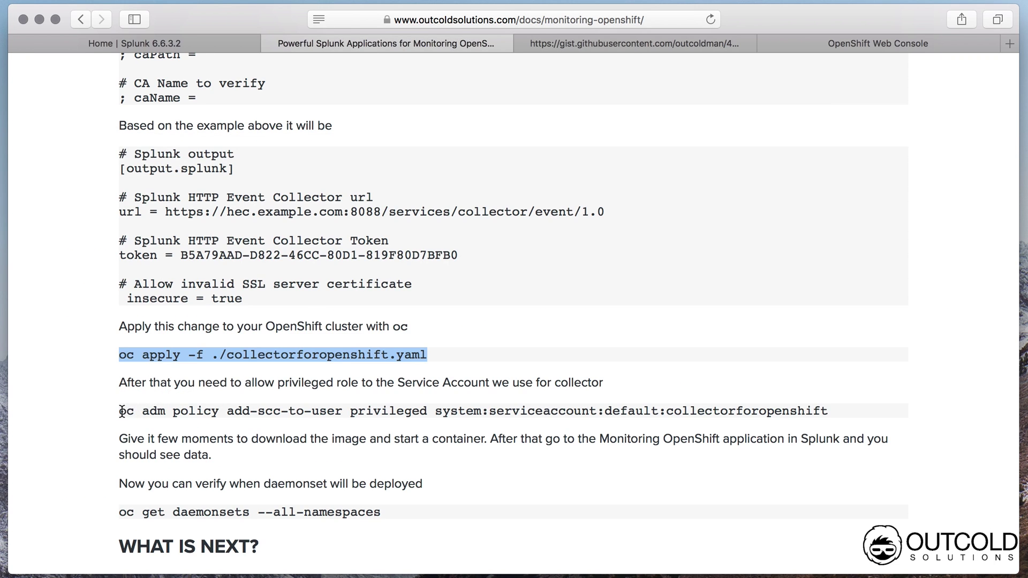
pyautogui.moveTo(121, 412); pyautogui.dragTo(831, 413)
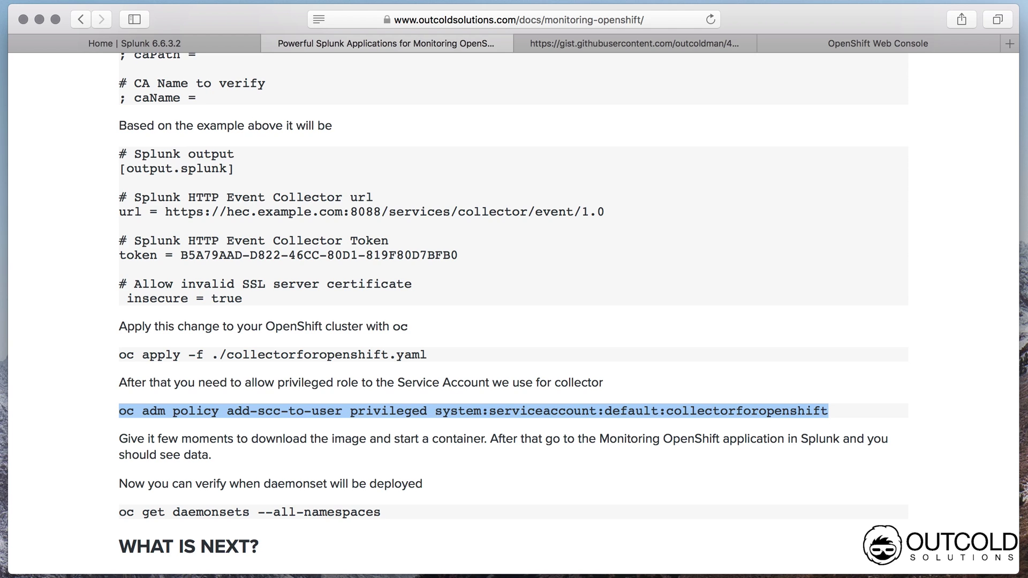
pyautogui.press('super+c')
pyautogui.press('super+Tab')
pyautogui.press('super+v')
pyautogui.press('Return')
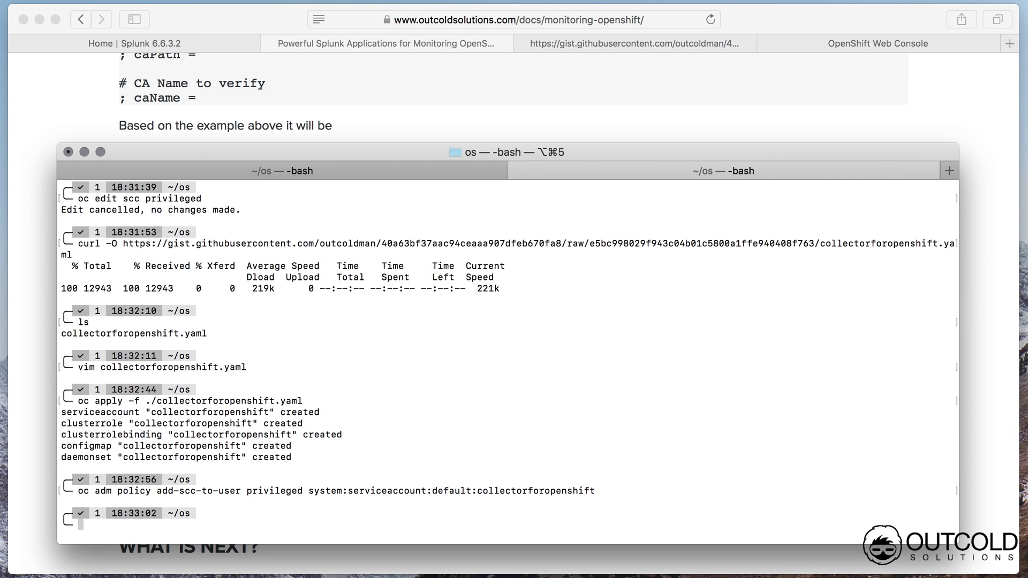
# Step: Start typing an oc get pods --namespace command to check the collector pods
pyautogui.write('ocg')
pyautogui.press('BackSpace')
pyautogui.write('get pods --an')
pyautogui.press('BackSpace')
pyautogui.press('BackSpace')
# Step: Run oc get pods --namespace default twice until the three collector pods show Running
pyautogui.write('namespace default')
pyautogui.press('Return')
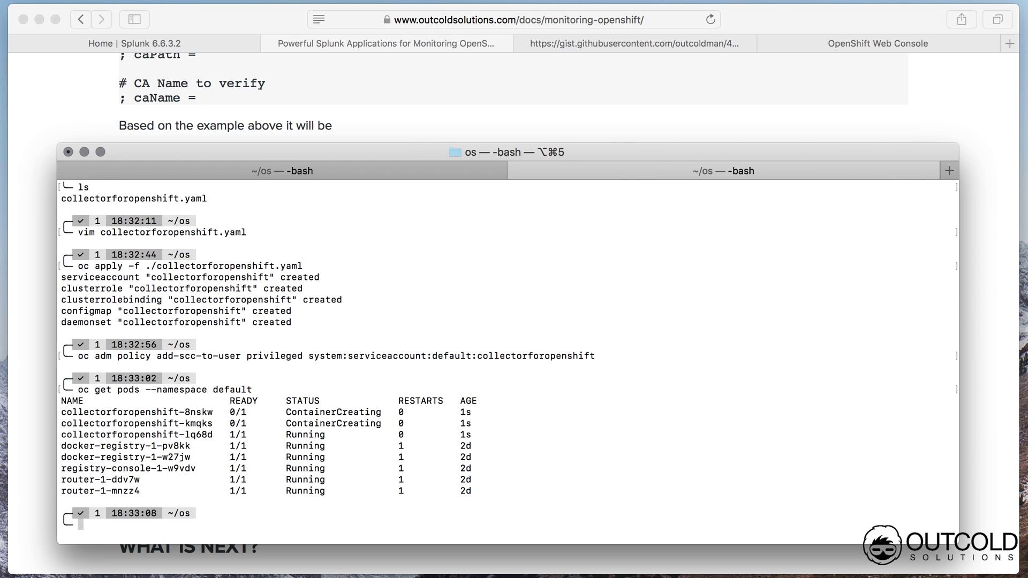
pyautogui.press('Up')
pyautogui.press('Return')
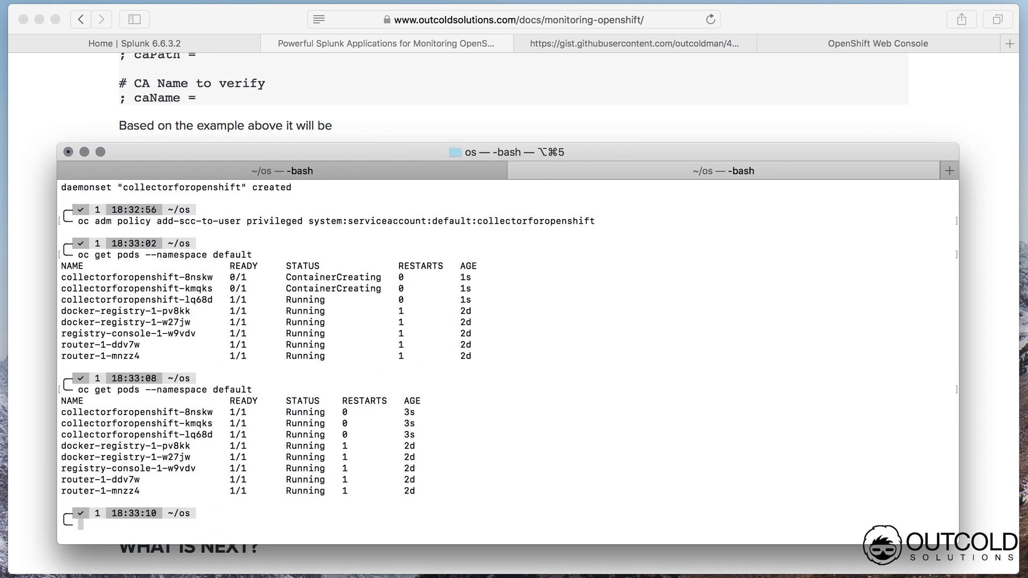
# Step: Run oc get daemonsets --all-namespaces from the docs, showing collectorforopenshift at 3/3 ready
pyautogui.press('super+Tab')
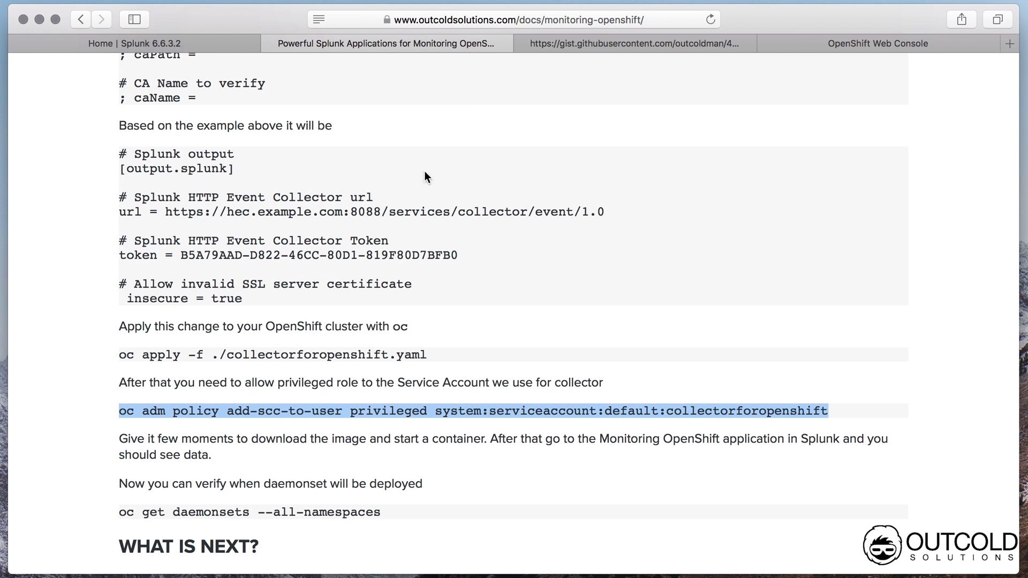
pyautogui.moveTo(120, 512); pyautogui.dragTo(395, 512)
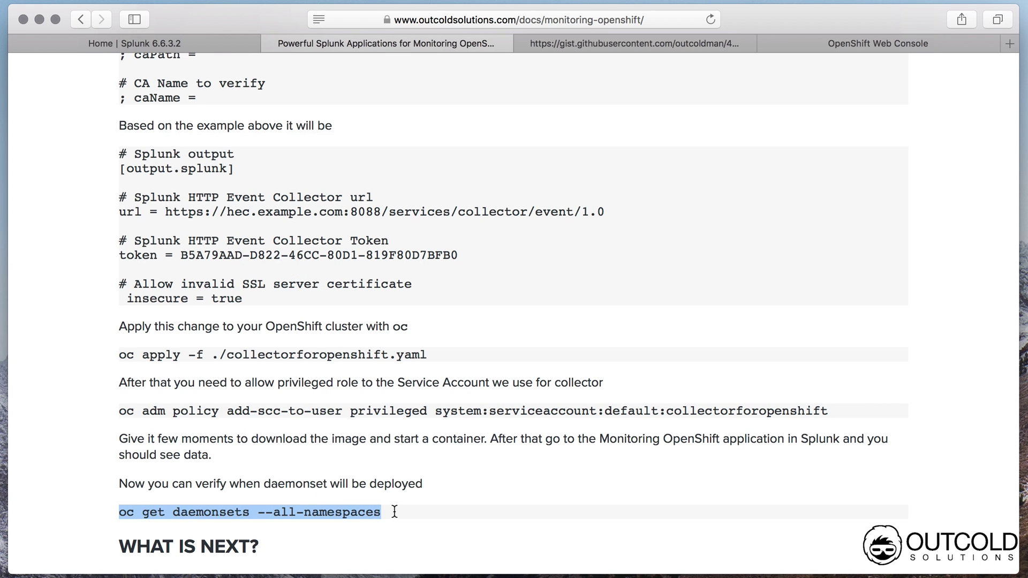
pyautogui.press('super+c')
pyautogui.press('super+Tab')
pyautogui.press('super+v')
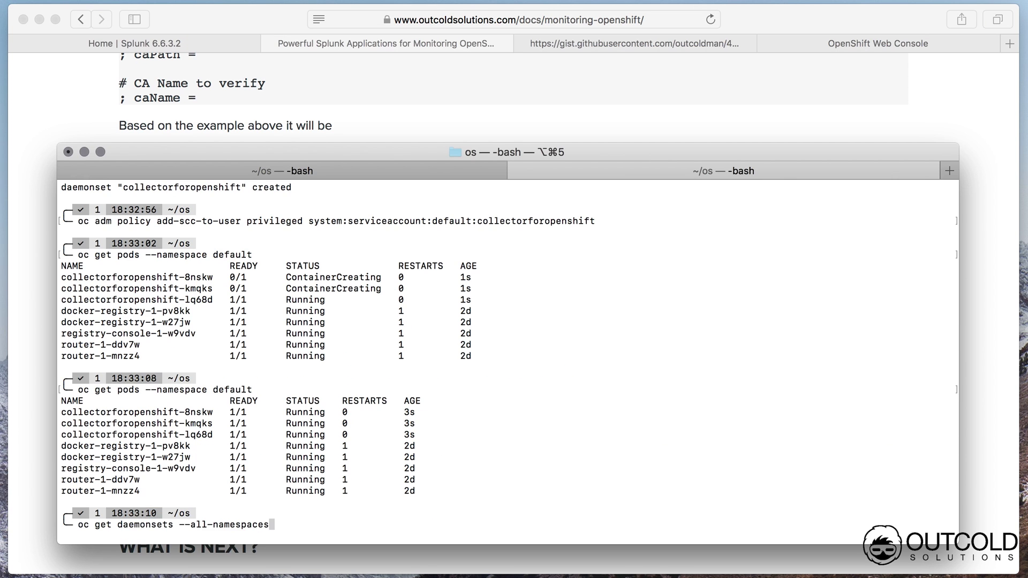
pyautogui.press('Return')
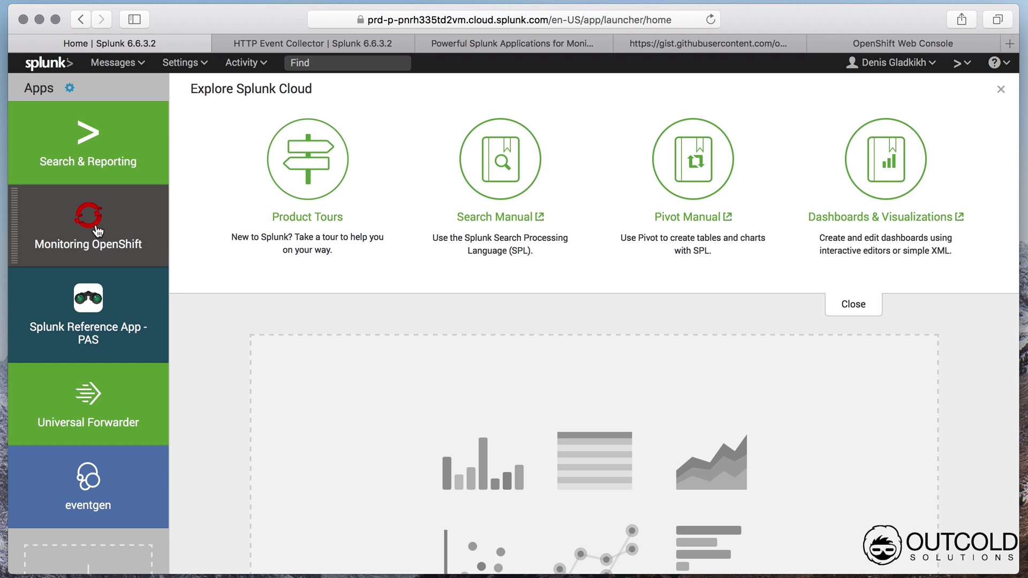
# Step: Open the Monitoring OpenShift app and scroll its Overview: Hosts dashboard listing the three nodes
pyautogui.click(97, 227)
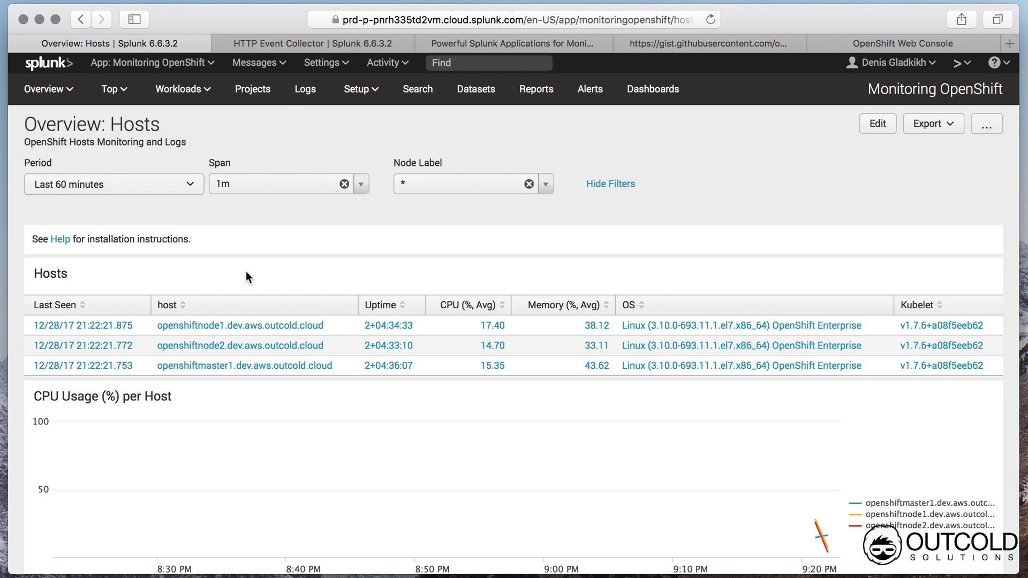
pyautogui.scroll(-2, 393, 355)
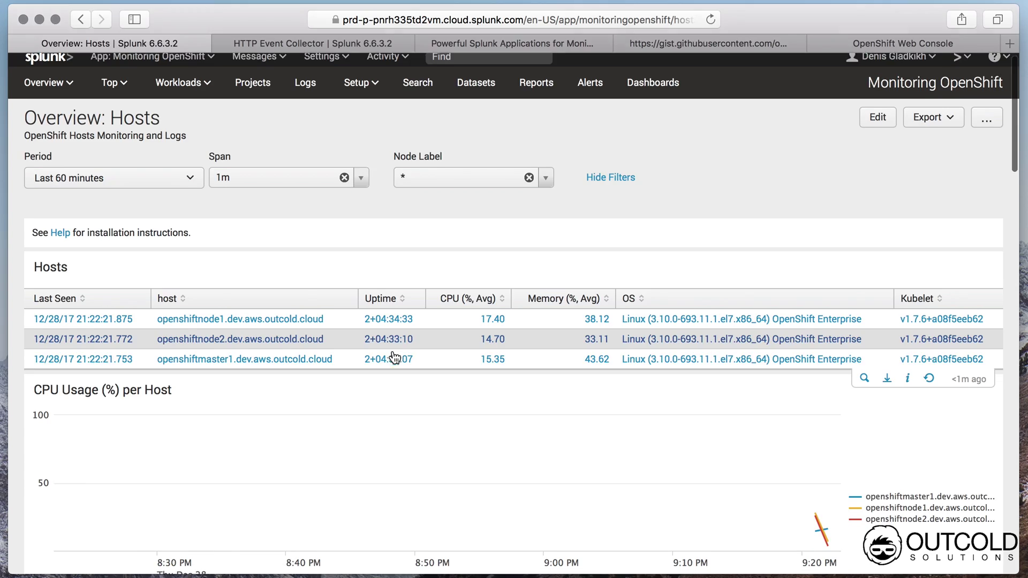